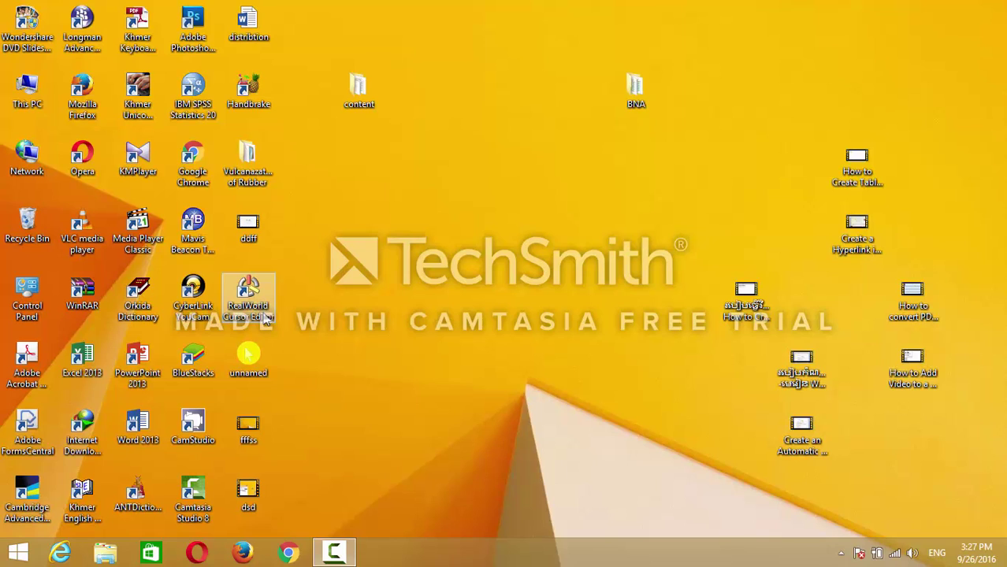
Launch Google Chrome from the taskbar to a New Tab page.
{"action": "left_click", "coordinate": [288, 552]}
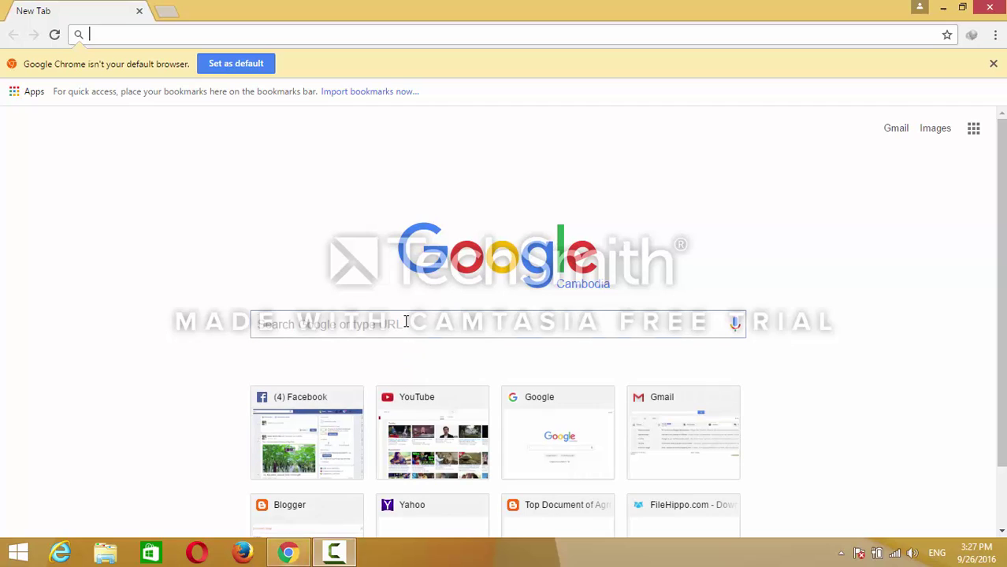
Search Google for 'real world cursor editor'.
{"action": "left_click", "coordinate": [406, 321]}
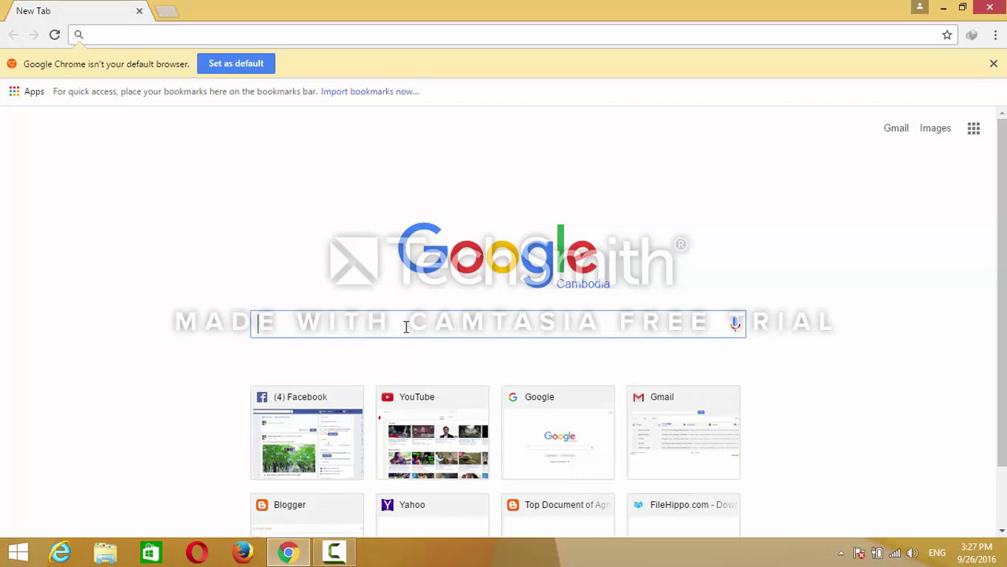
{"action": "type", "text": "re"}
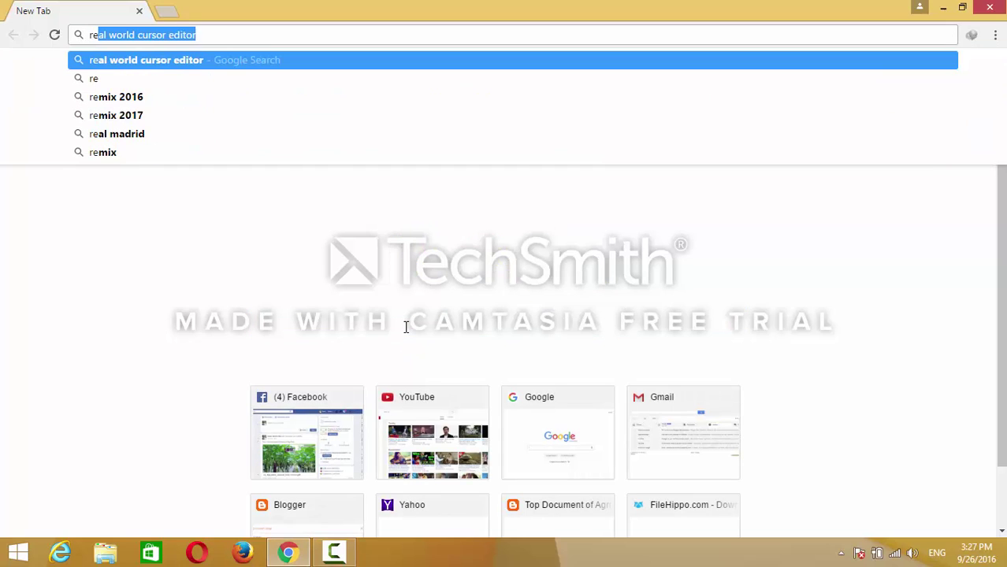
{"action": "type", "text": "al work"}
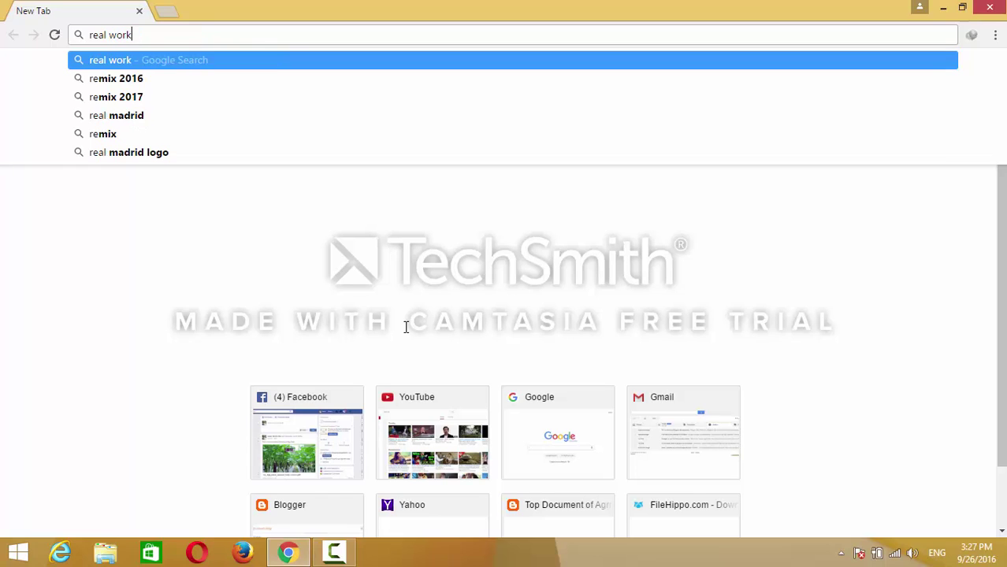
{"action": "type", "text": "l"}
{"action": "key", "text": "BackSpace"}
{"action": "type", "text": "r"}
{"action": "key", "text": "BackSpace"}
{"action": "type", "text": "ld "}
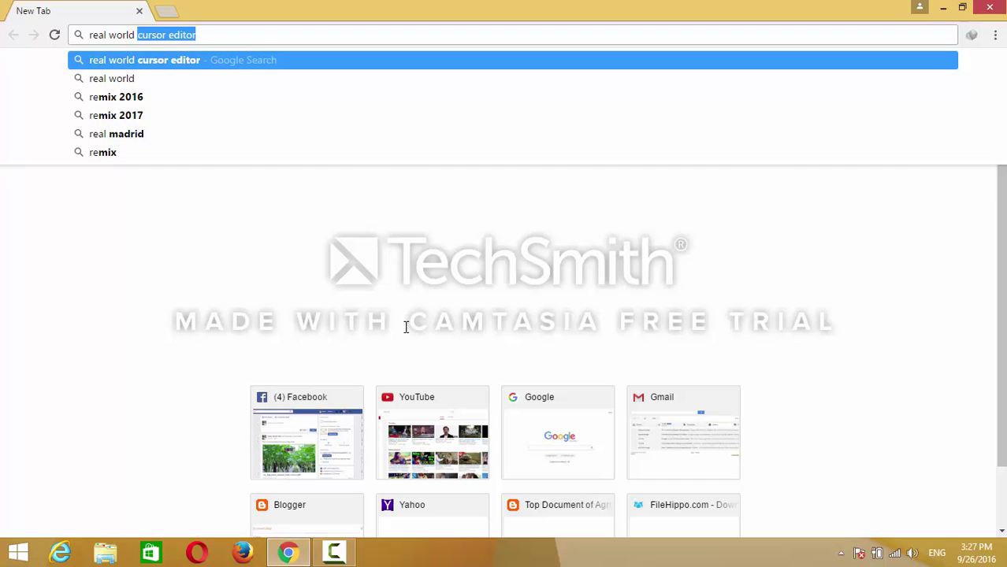
{"action": "type", "text": "cur"}
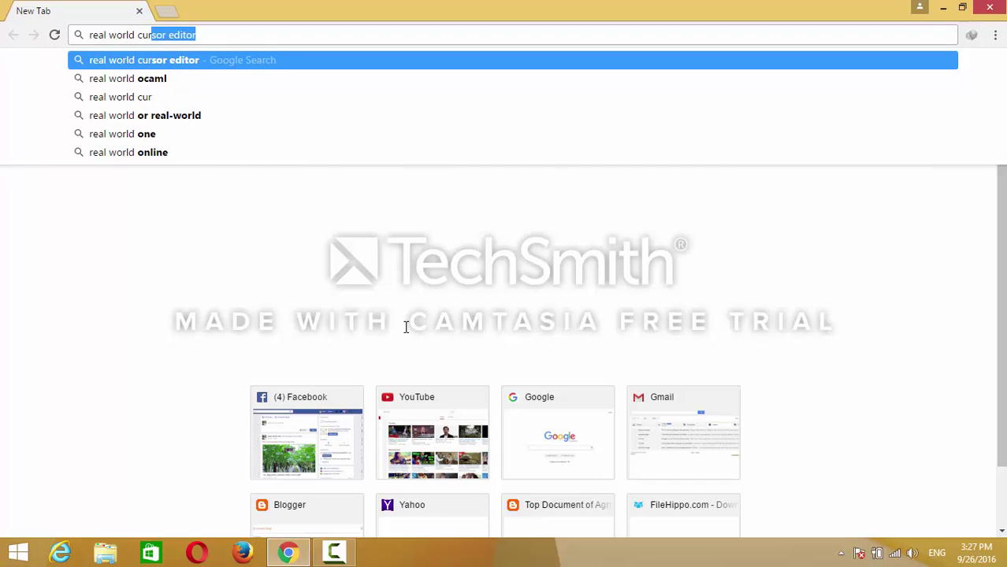
{"action": "type", "text": "sor ed"}
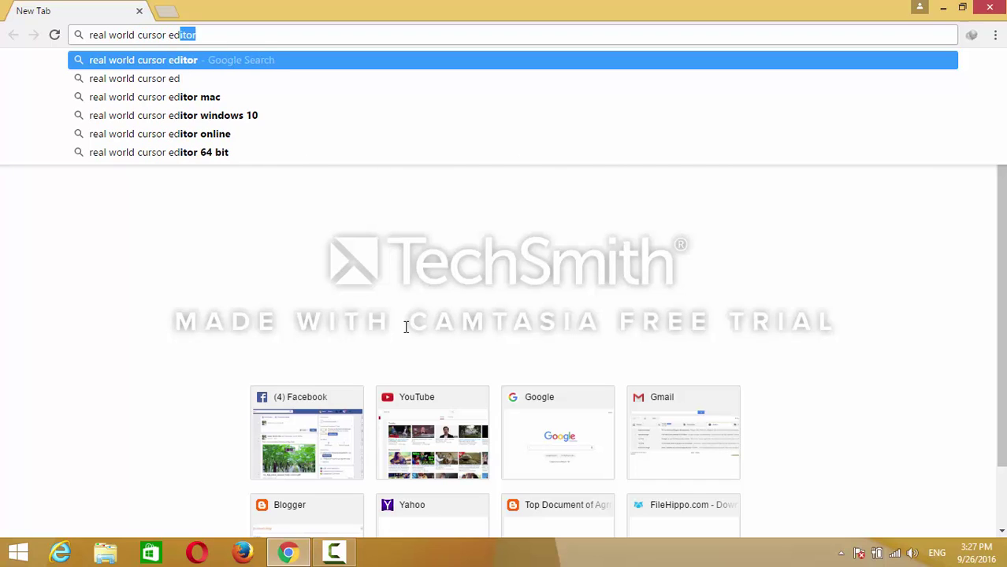
{"action": "type", "text": "itor"}
{"action": "key", "text": "Return"}
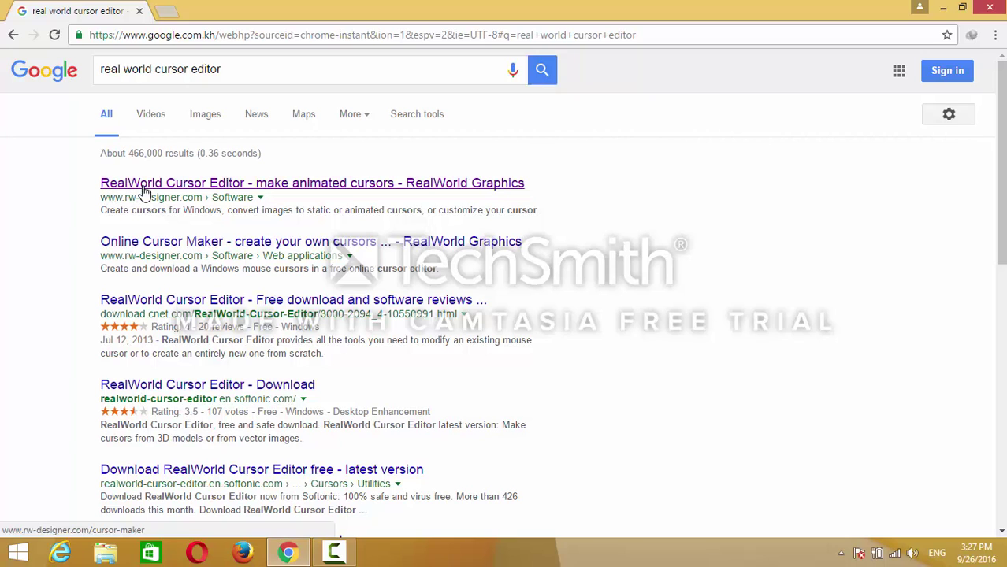
Open the 'RealWorld Cursor Editor - make animated cursors' result on rw-designer.com.
{"action": "left_click", "coordinate": [317, 192]}
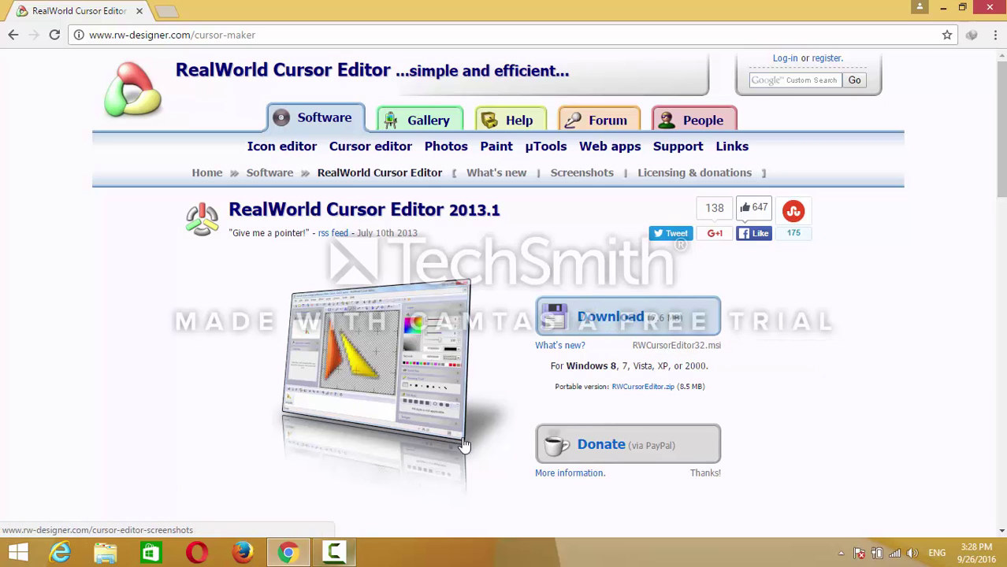
Close Chrome and launch RealWorld Cursor Editor from its desktop shortcut.
{"action": "left_click", "coordinate": [995, 8]}
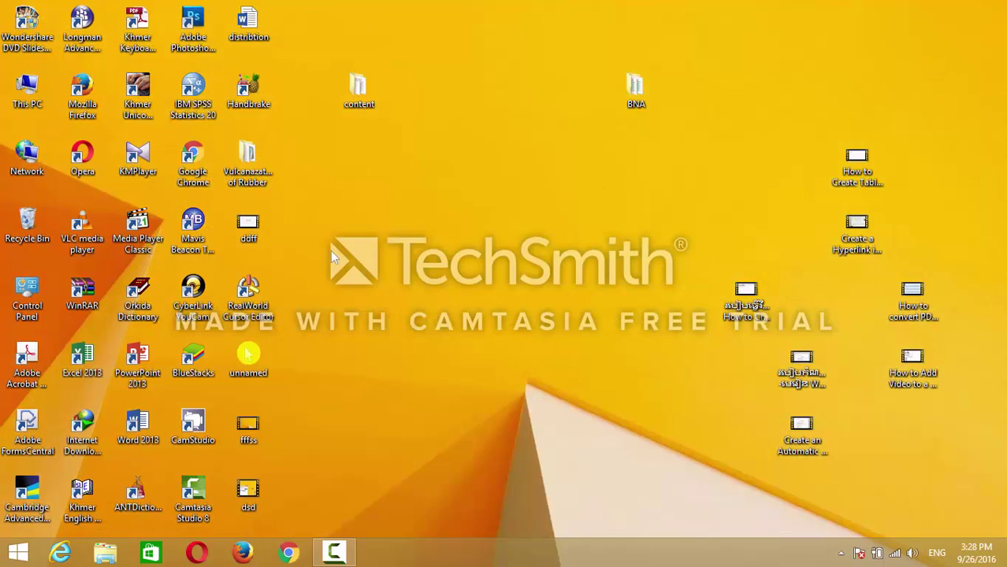
{"action": "right_click", "coordinate": [261, 298]}
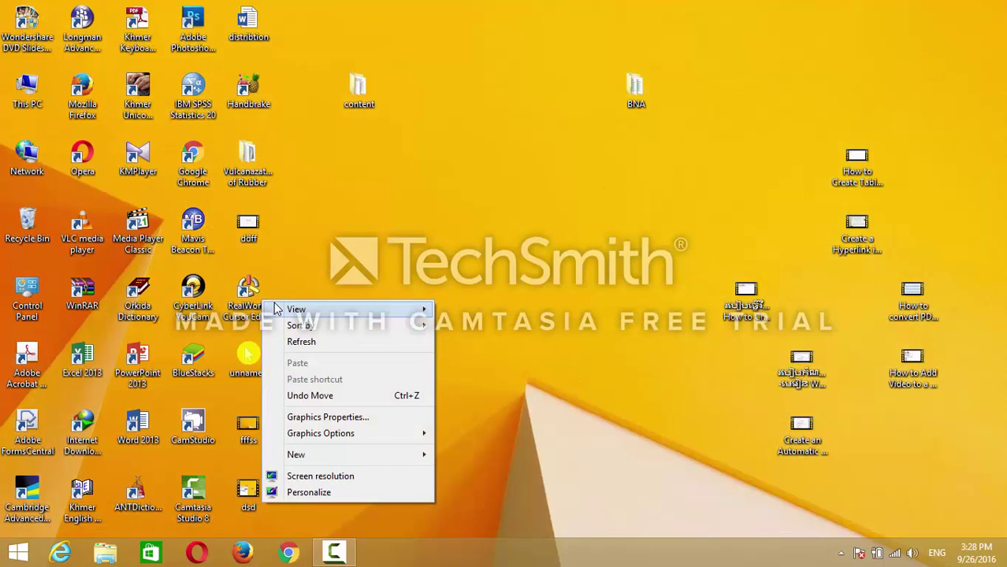
{"action": "right_click", "coordinate": [252, 295]}
{"action": "left_click", "coordinate": [285, 302]}
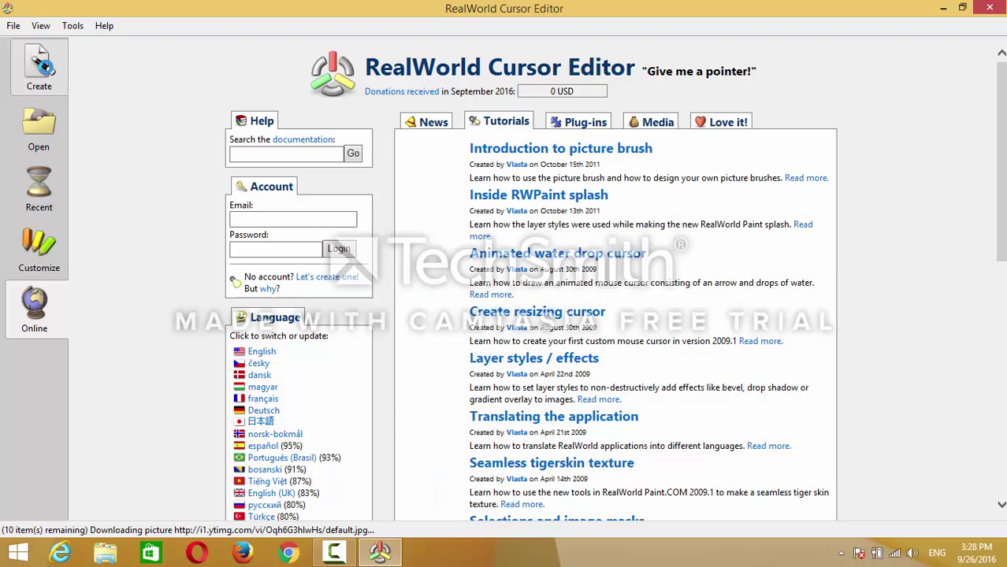
Create a new blank 32×32 mouse cursor document, unnamed.cur.
{"action": "left_click", "coordinate": [46, 67]}
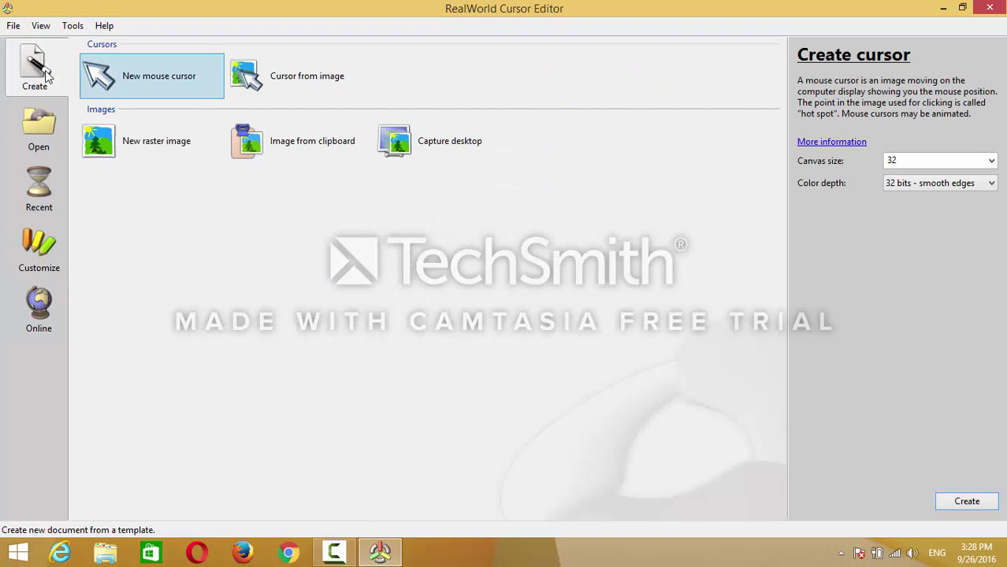
{"action": "left_click", "coordinate": [154, 85]}
{"action": "double_click", "coordinate": [154, 83]}
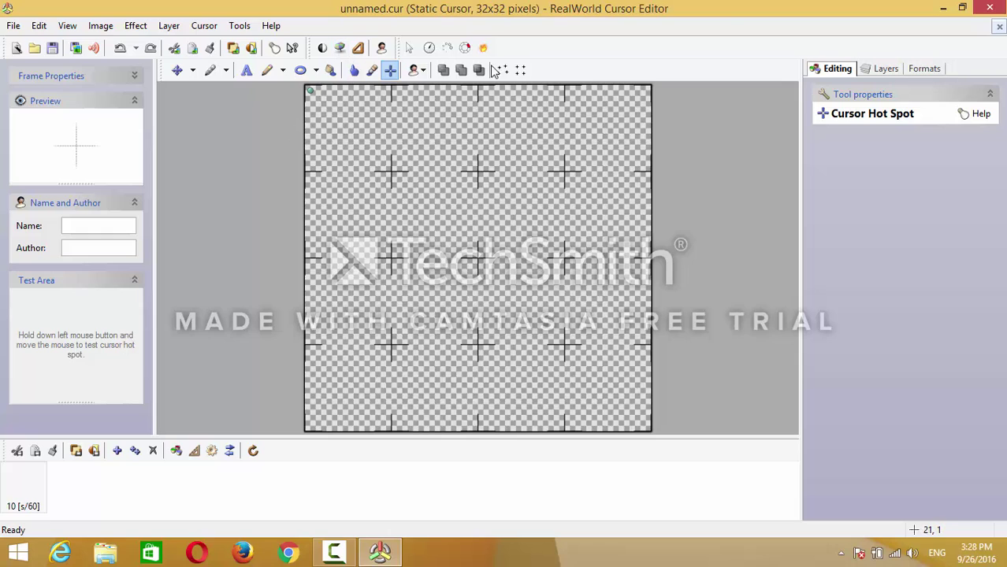
Paint an up-left arrow shape with default head size 56 and tail size 40.
{"action": "left_click", "coordinate": [409, 49]}
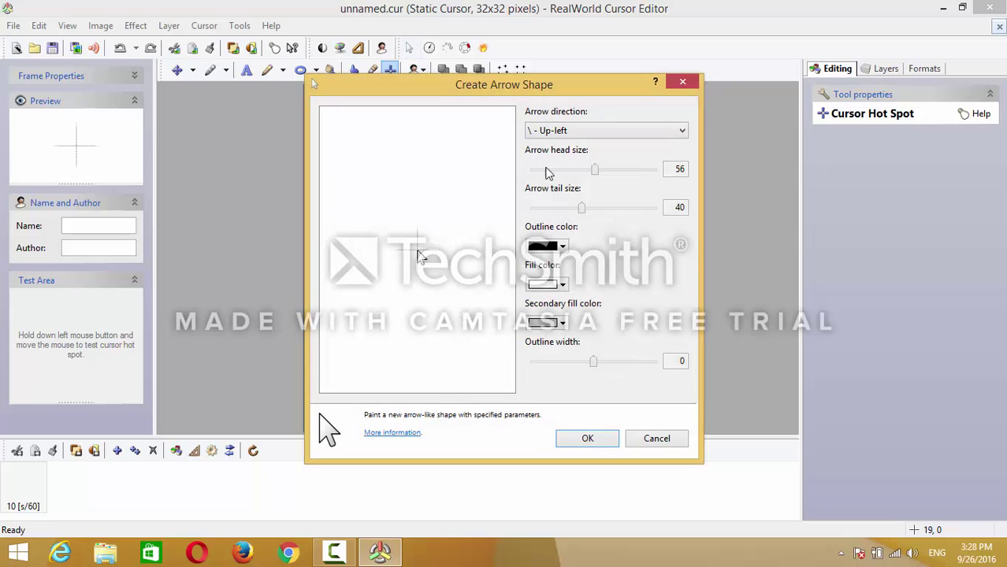
{"action": "left_click", "coordinate": [595, 442]}
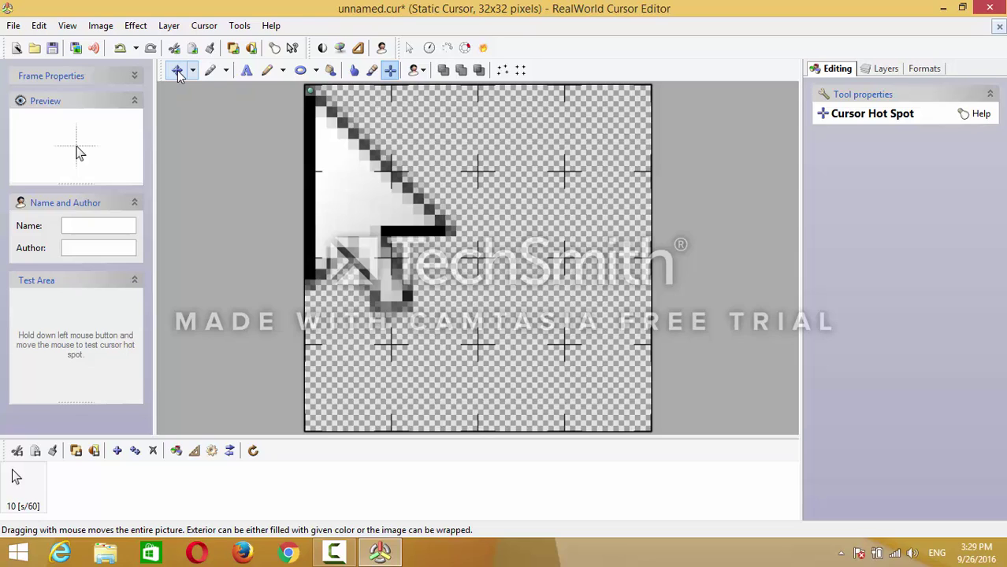
Move the arrow from the top-left corner toward the canvas centre.
{"action": "left_click", "coordinate": [178, 73]}
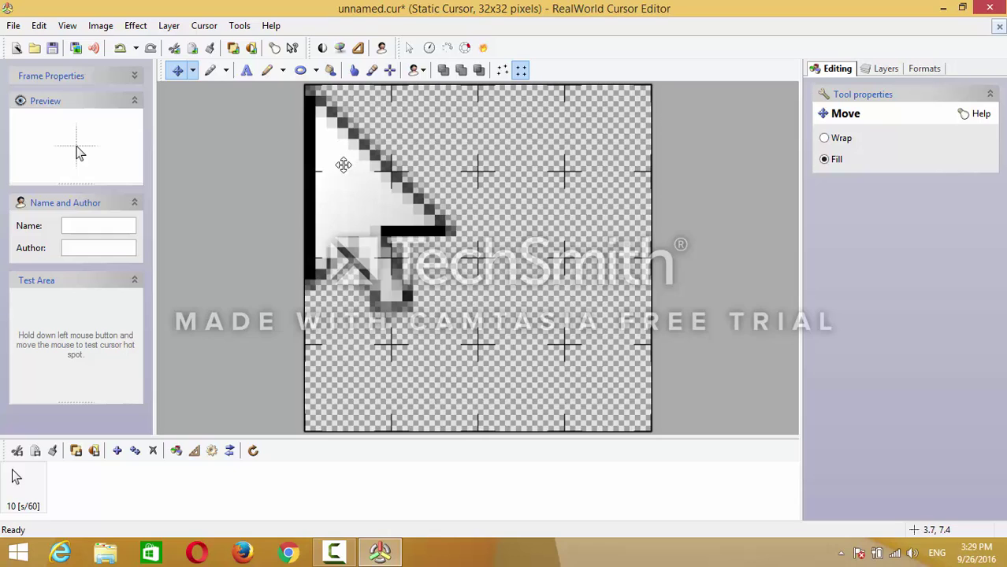
{"action": "mouse_move", "coordinate": [350, 171]}
{"action": "left_mouse_down"}
{"action": "mouse_move", "coordinate": [407, 214]}
{"action": "mouse_move", "coordinate": [415, 233]}
{"action": "mouse_move", "coordinate": [405, 233]}
{"action": "left_mouse_up"}
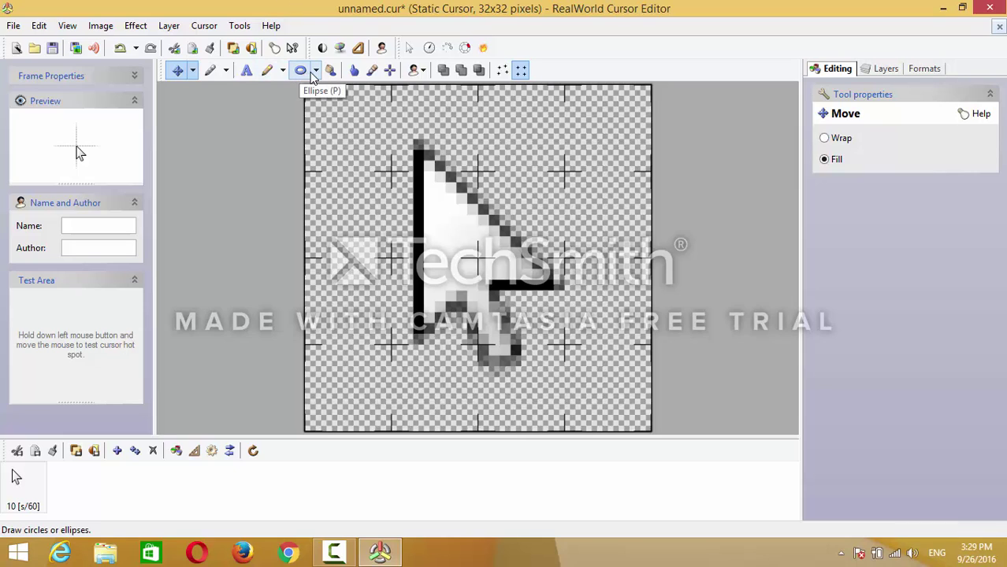
{"action": "left_click", "coordinate": [316, 72]}
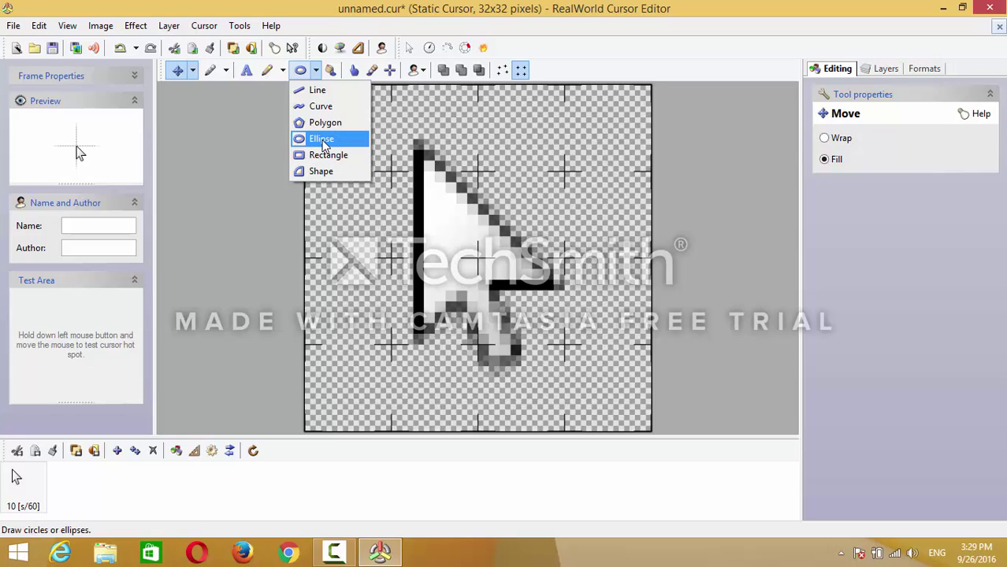
Draw a filled ellipse over the arrow, enlarged to cover the whole canvas.
{"action": "left_click", "coordinate": [324, 140]}
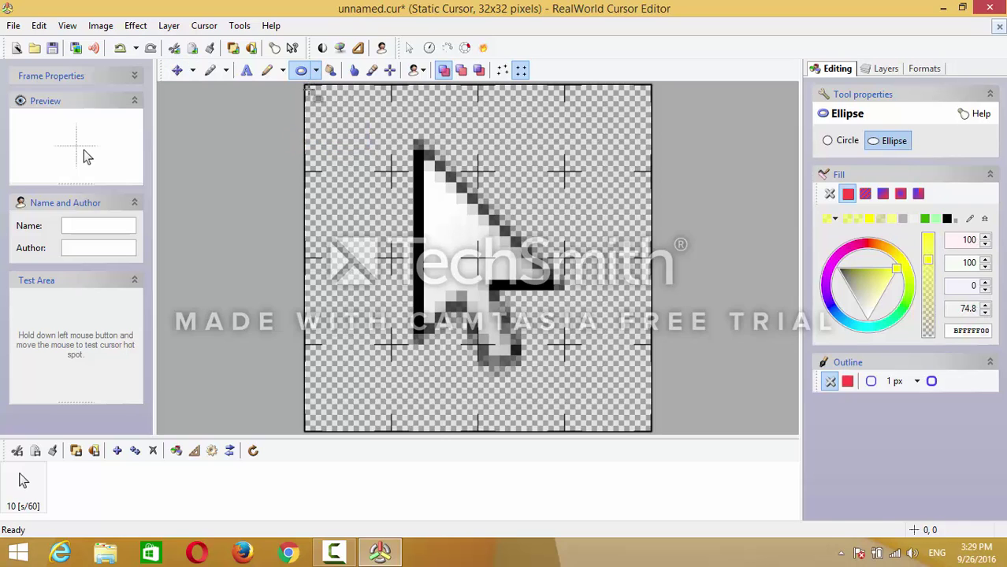
{"action": "left_click_drag", "start_coordinate": [309, 93], "coordinate": [607, 413]}
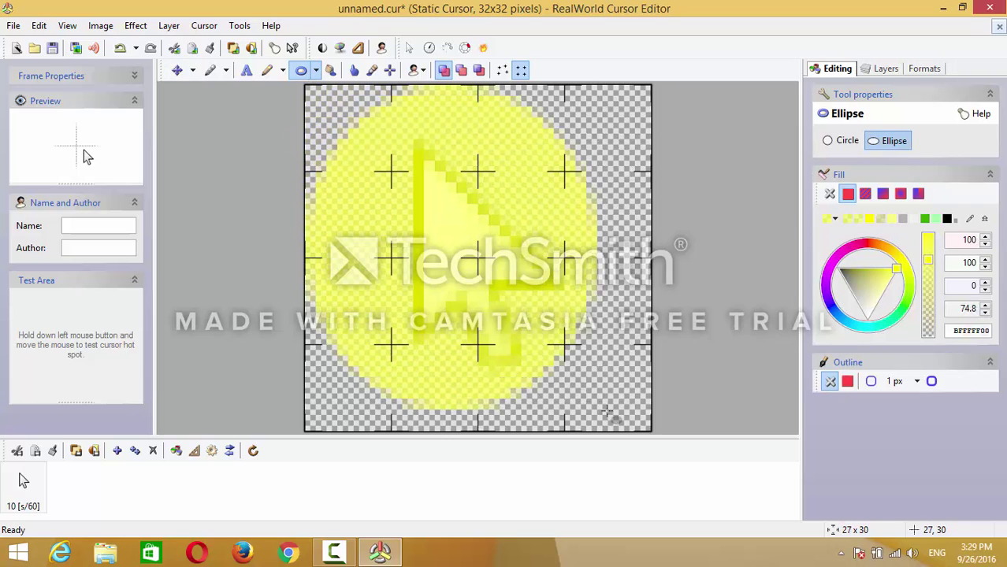
{"action": "mouse_move", "coordinate": [606, 413]}
{"action": "left_mouse_down"}
{"action": "mouse_move", "coordinate": [651, 444]}
{"action": "mouse_move", "coordinate": [650, 432]}
{"action": "left_mouse_up"}
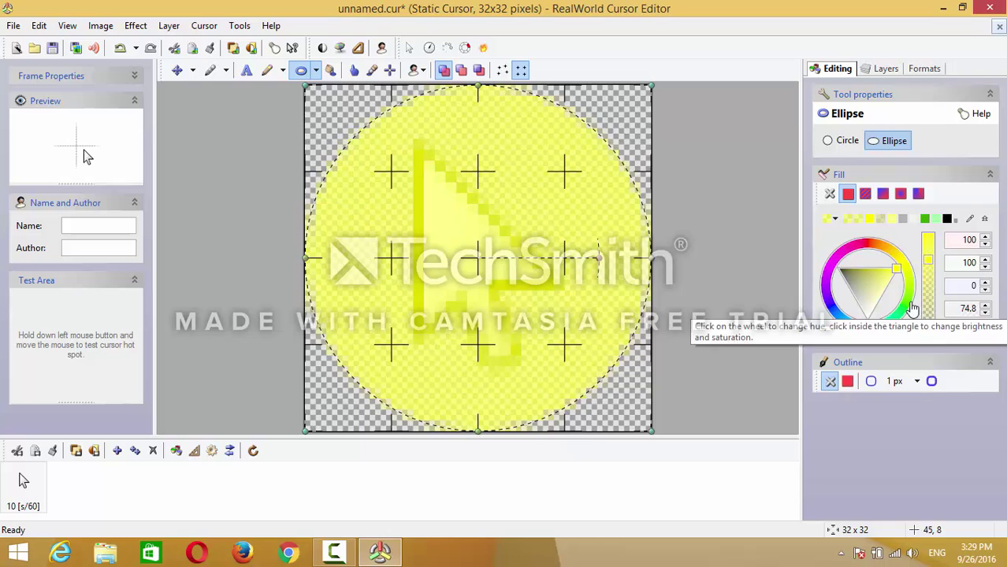
Set the ellipse fill to red and lower its alpha slightly for translucency.
{"action": "left_click", "coordinate": [912, 308]}
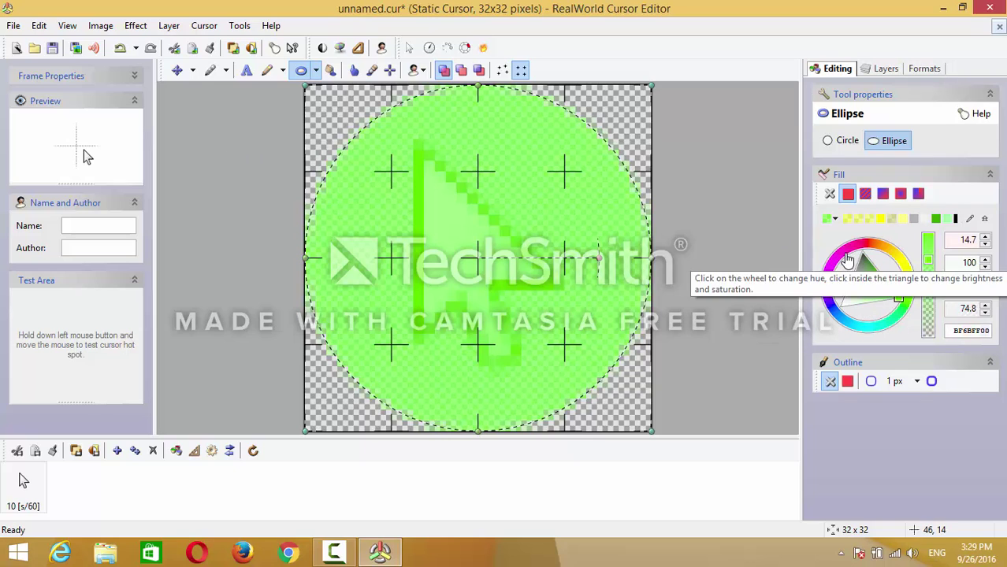
{"action": "left_click_drag", "start_coordinate": [847, 258], "coordinate": [865, 252]}
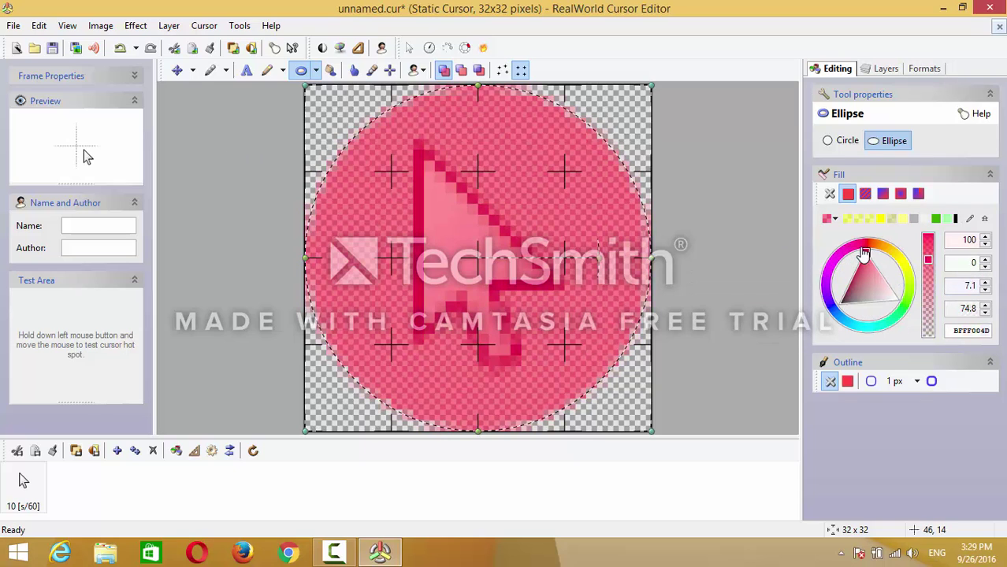
{"action": "left_click", "coordinate": [844, 261]}
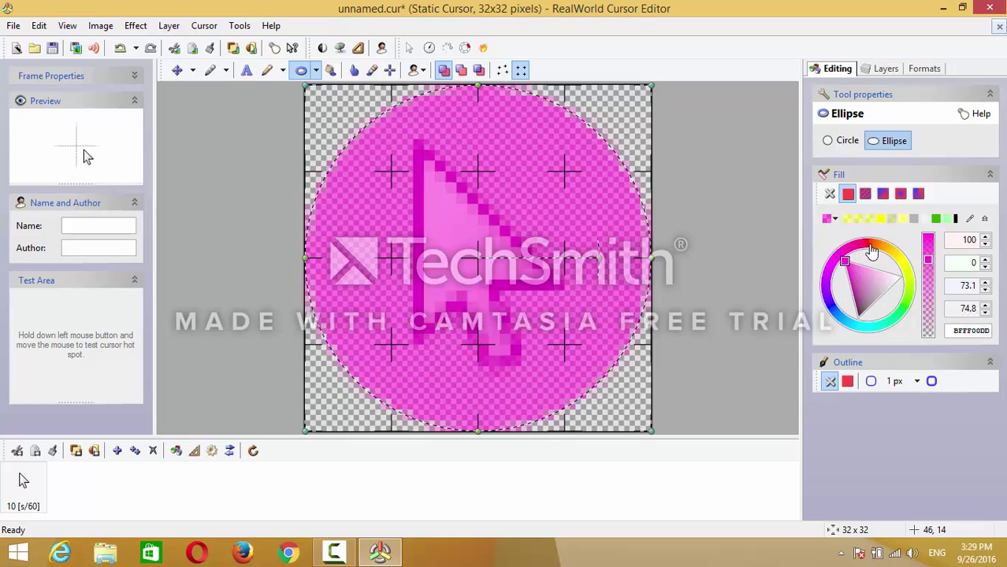
{"action": "left_click", "coordinate": [870, 251]}
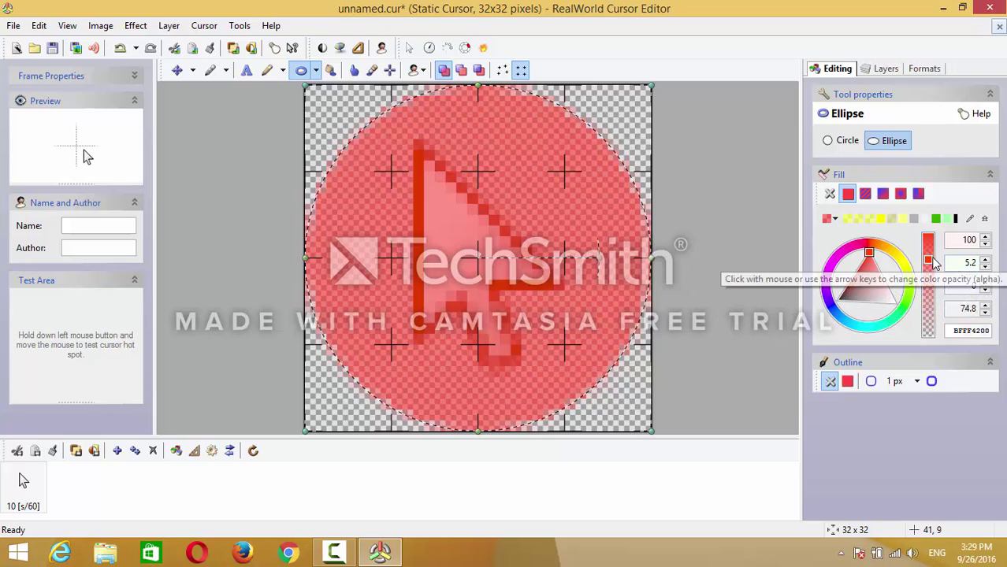
{"action": "left_click_drag", "start_coordinate": [932, 264], "coordinate": [926, 235]}
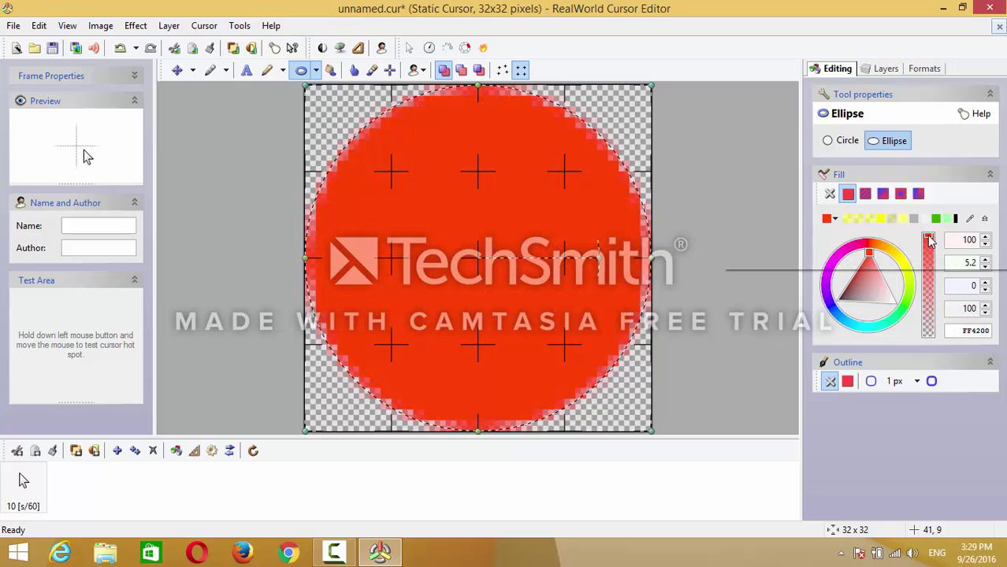
{"action": "left_click_drag", "start_coordinate": [928, 235], "coordinate": [931, 244]}
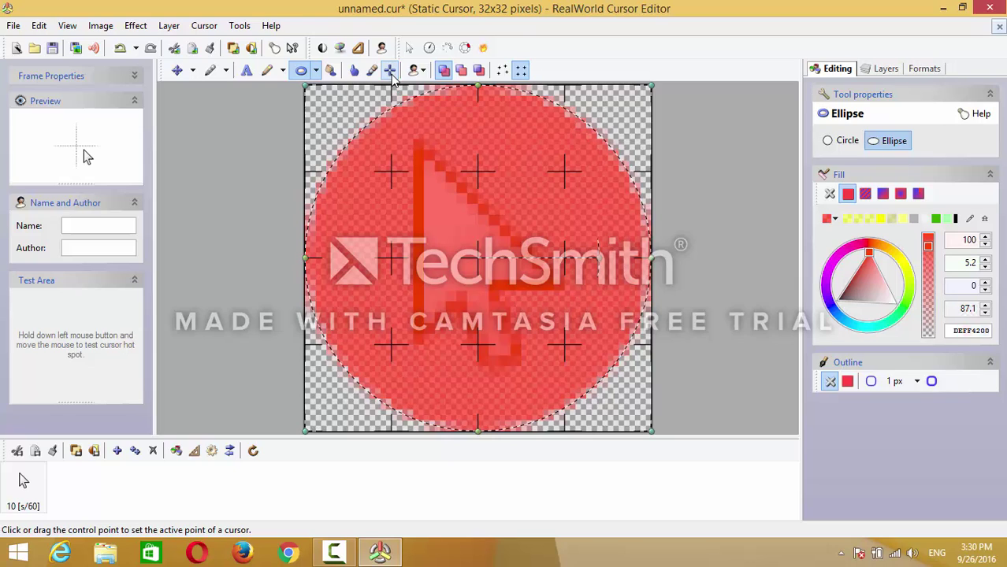
Place the hot spot at the arrow's tip and test the cursor in the Test Area.
{"action": "left_click", "coordinate": [390, 71]}
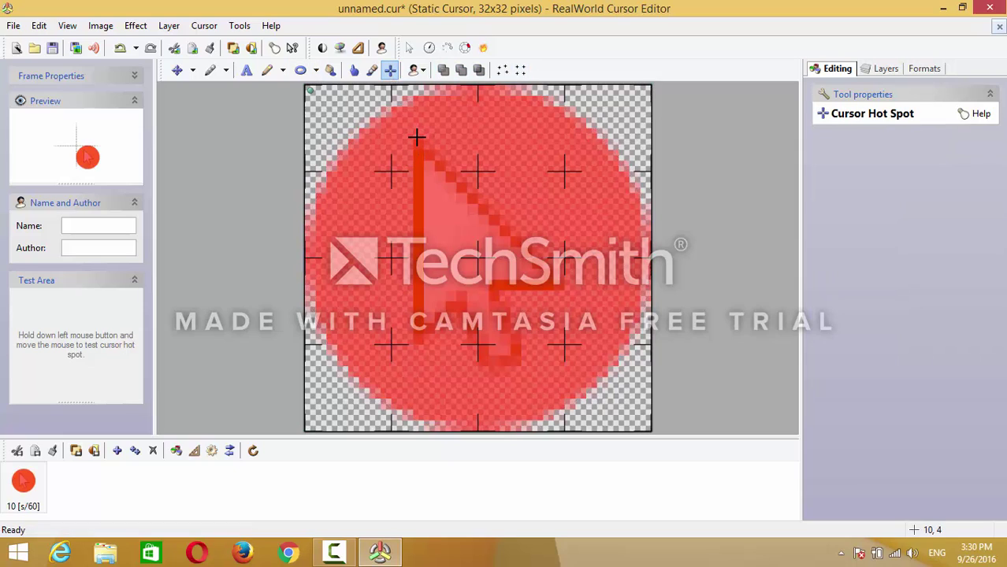
{"action": "left_click", "coordinate": [417, 138]}
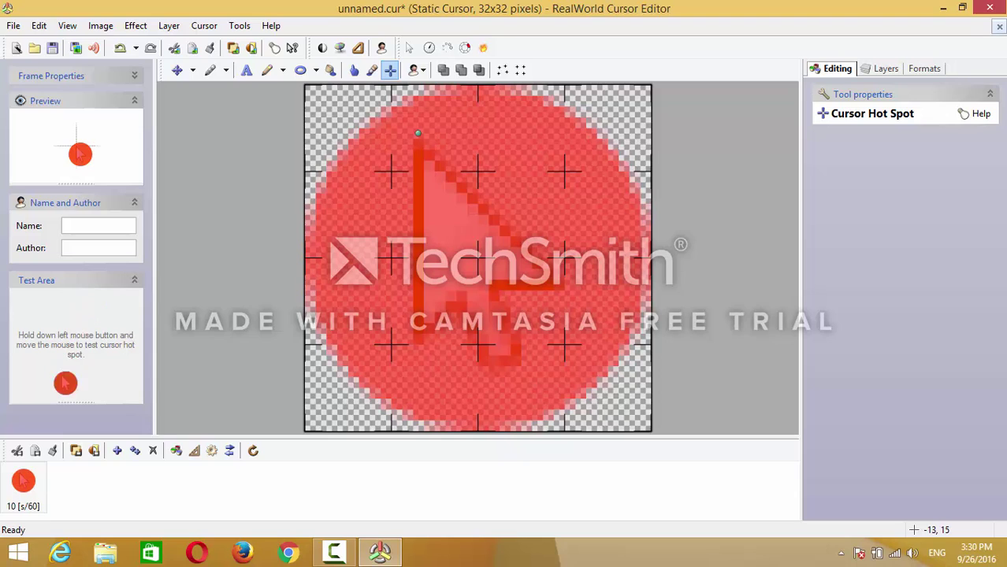
{"action": "mouse_move", "coordinate": [61, 374]}
{"action": "left_mouse_down"}
{"action": "mouse_move", "coordinate": [149, 337]}
{"action": "mouse_move", "coordinate": [29, 332]}
{"action": "left_mouse_up"}
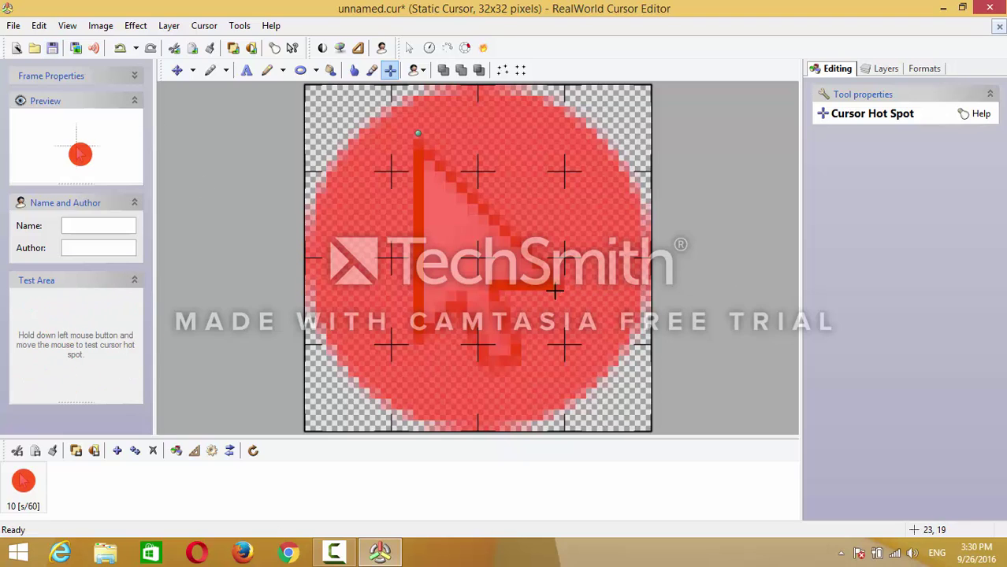
Save the cursor to the Desktop as unname22d.cur.
{"action": "left_click", "coordinate": [12, 28]}
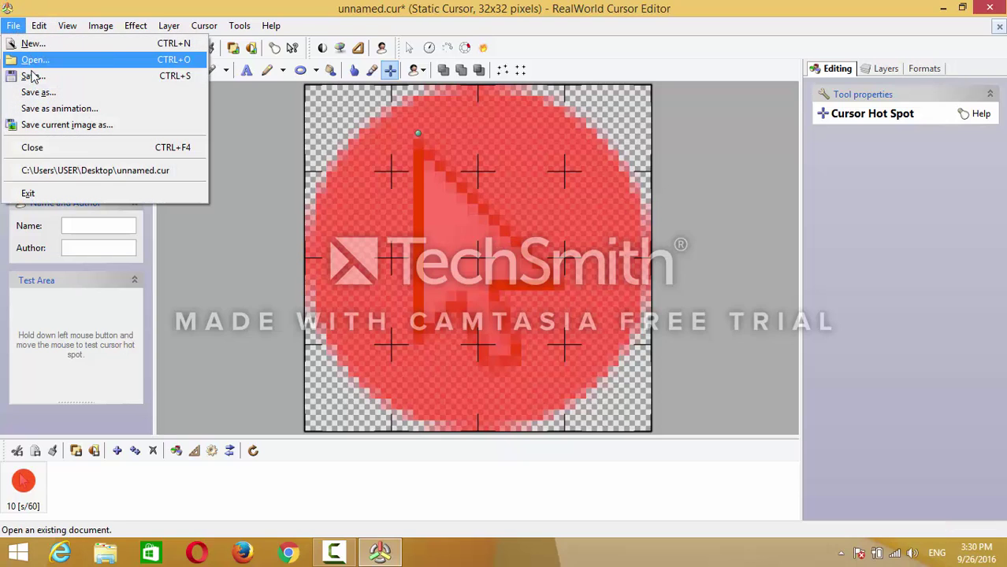
{"action": "left_click", "coordinate": [34, 79]}
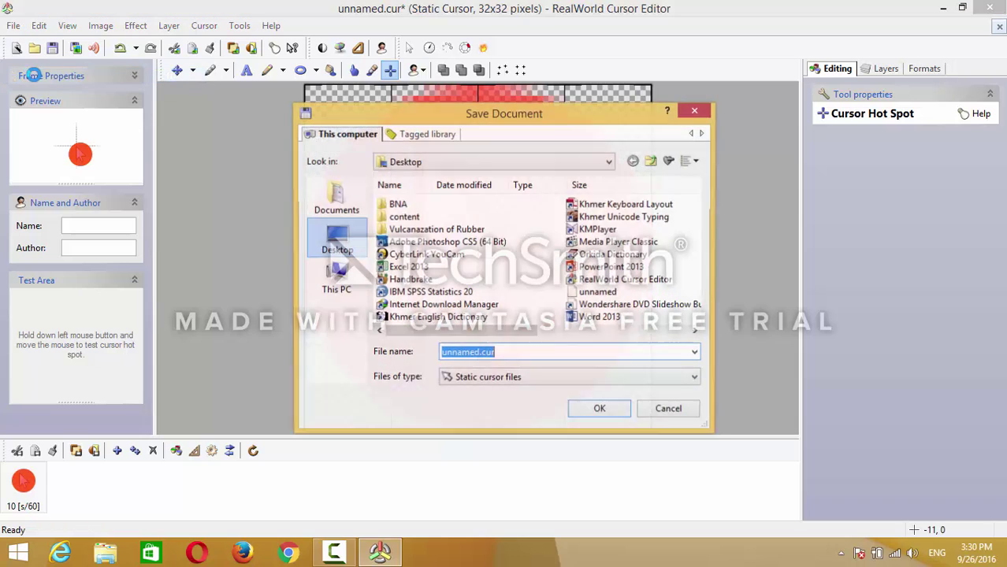
{"action": "left_click", "coordinate": [476, 353]}
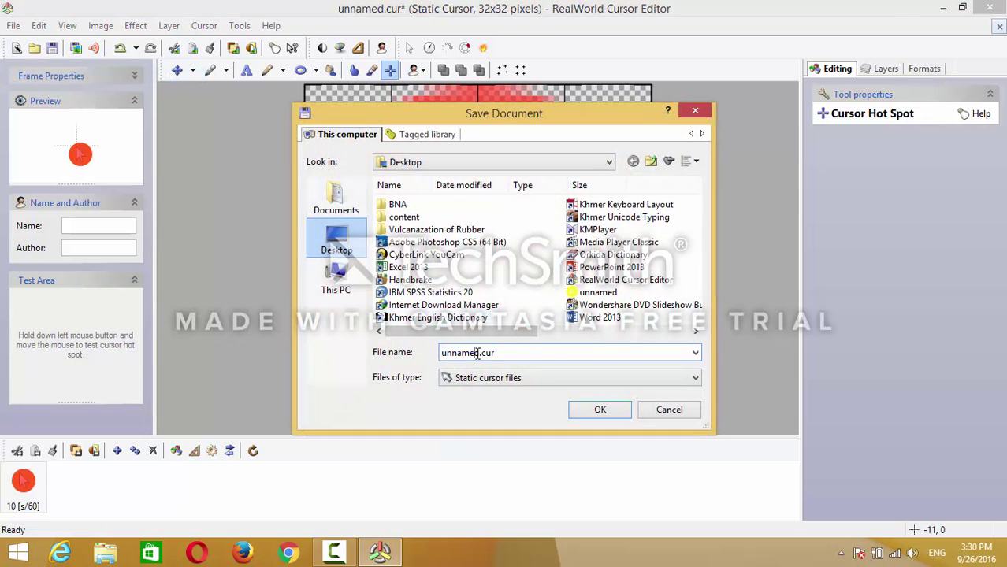
{"action": "type", "text": "22"}
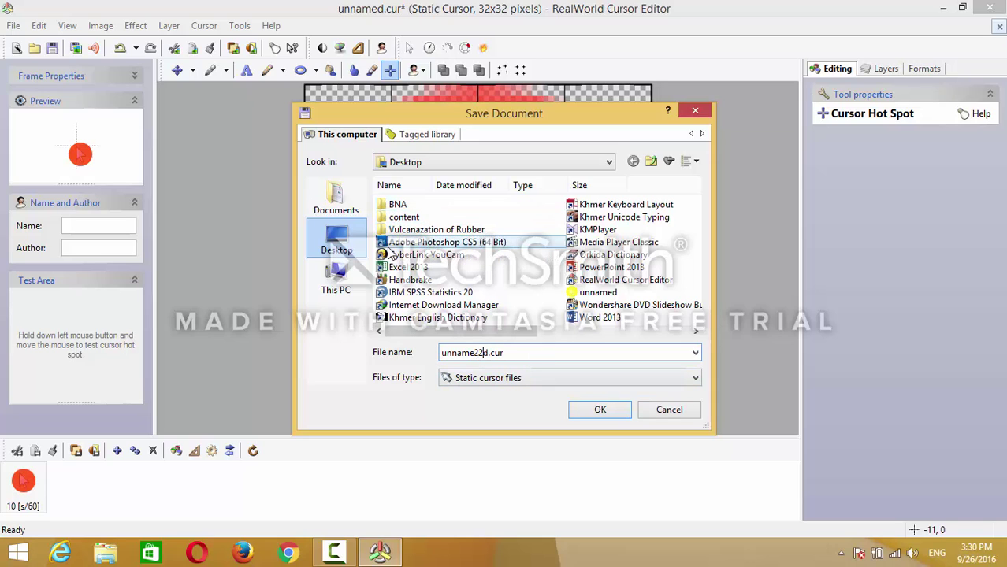
{"action": "left_click", "coordinate": [345, 238]}
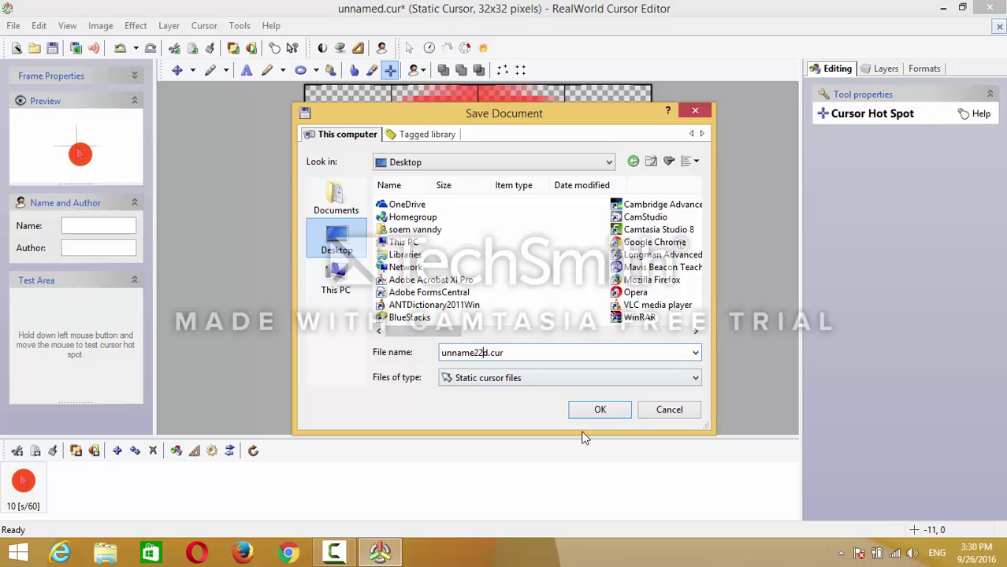
{"action": "left_click", "coordinate": [600, 410]}
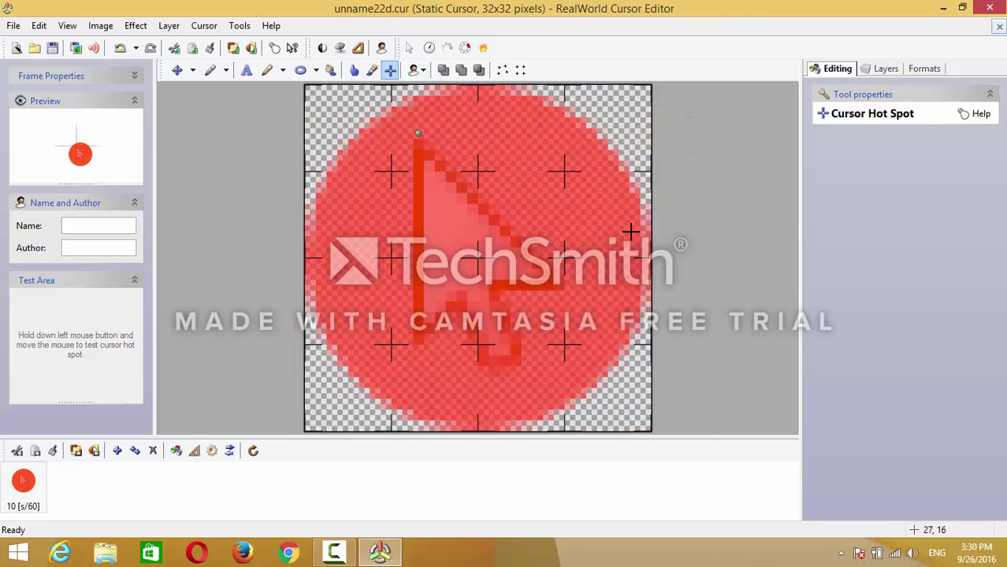
Close the cursor editor and refresh the desktop until the unname22d cursor file shows.
{"action": "left_click", "coordinate": [989, 9]}
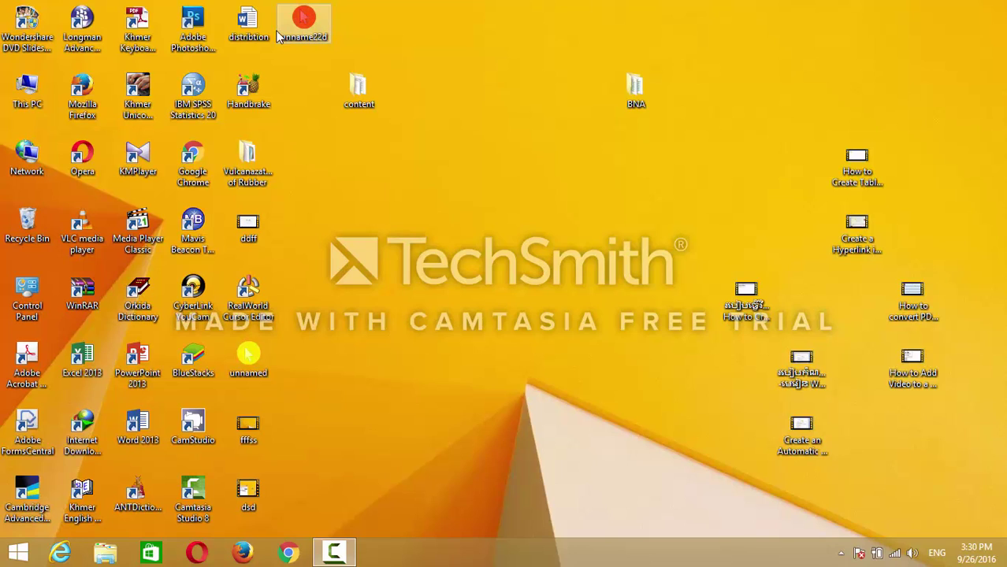
{"action": "right_click", "coordinate": [445, 246]}
{"action": "left_click", "coordinate": [414, 110]}
{"action": "right_click", "coordinate": [414, 110]}
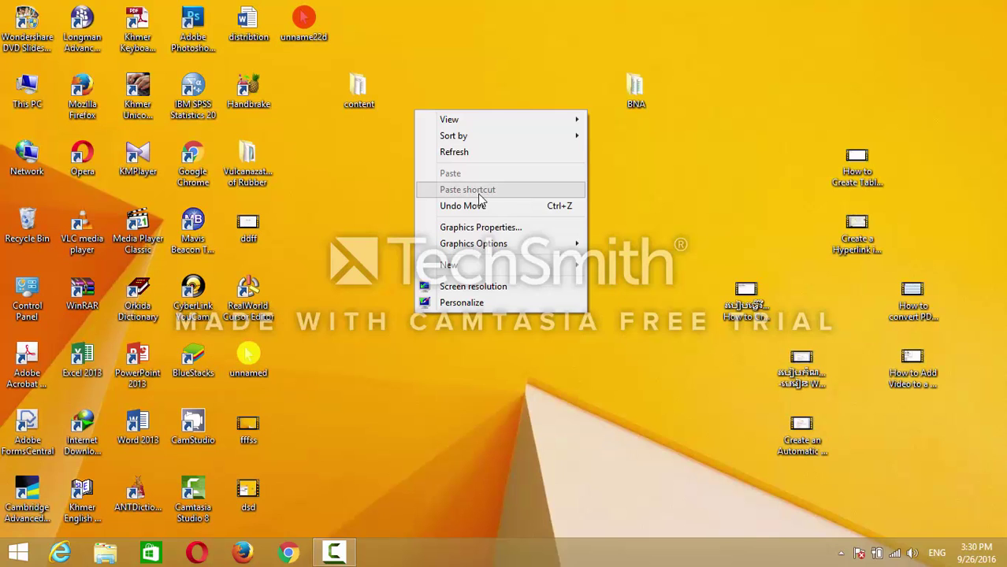
{"action": "left_click", "coordinate": [462, 152]}
{"action": "right_click", "coordinate": [458, 85]}
{"action": "left_click", "coordinate": [496, 125]}
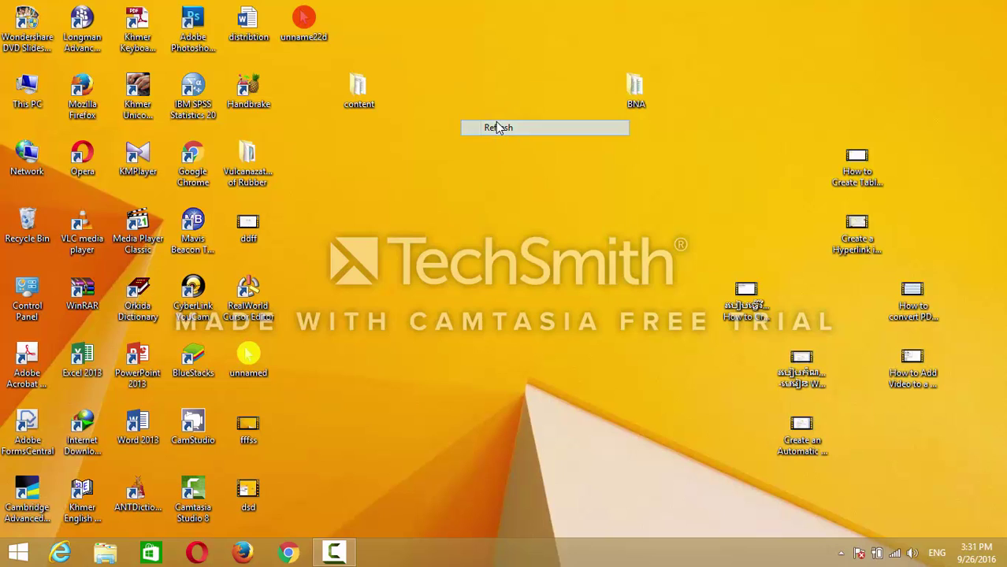
{"action": "right_click", "coordinate": [473, 90]}
{"action": "left_click", "coordinate": [478, 108]}
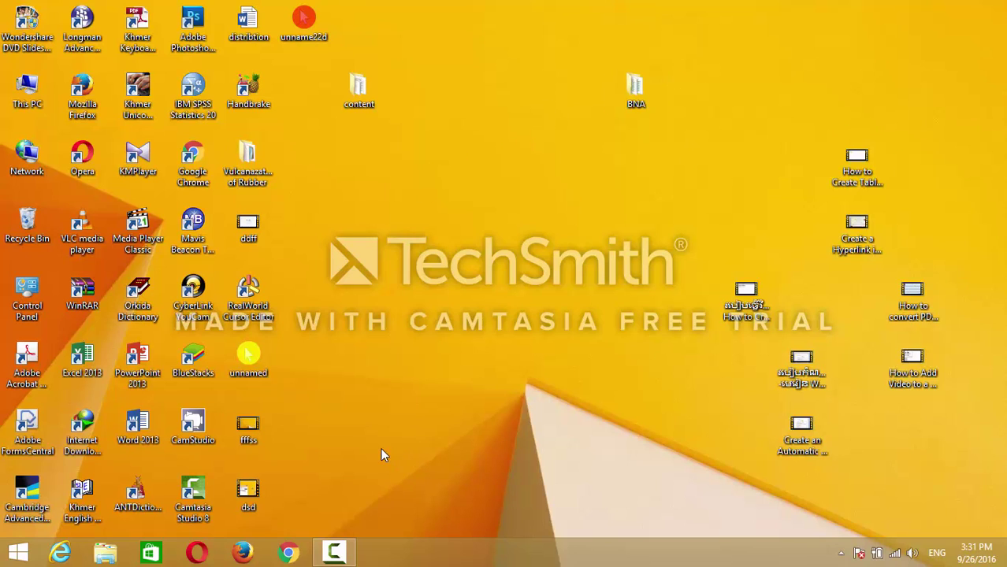
Go from desktop Personalize to Control Panel Home and search for 'm' to find Mouse settings.
{"action": "right_click", "coordinate": [463, 249]}
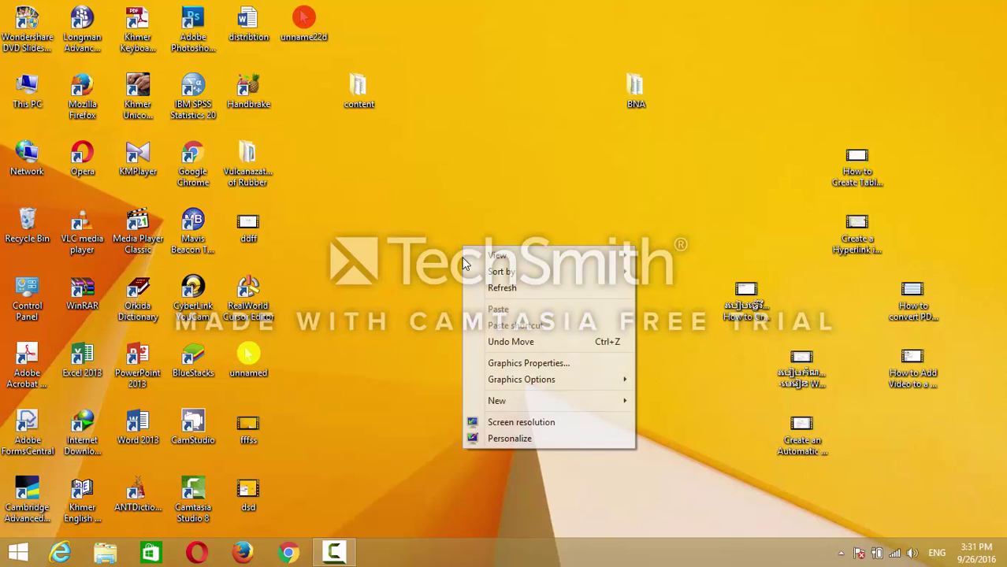
{"action": "right_click", "coordinate": [487, 175]}
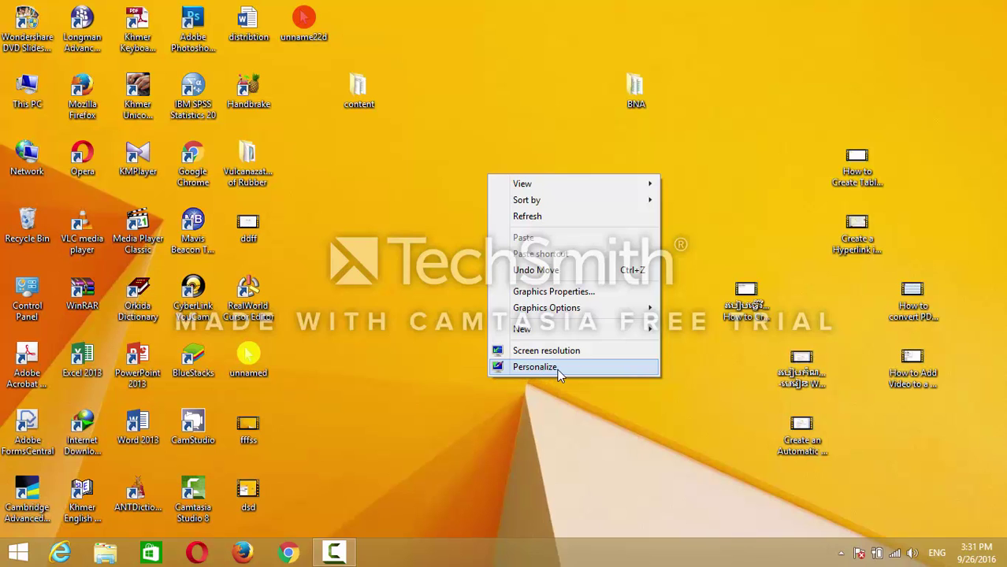
{"action": "left_click", "coordinate": [558, 374]}
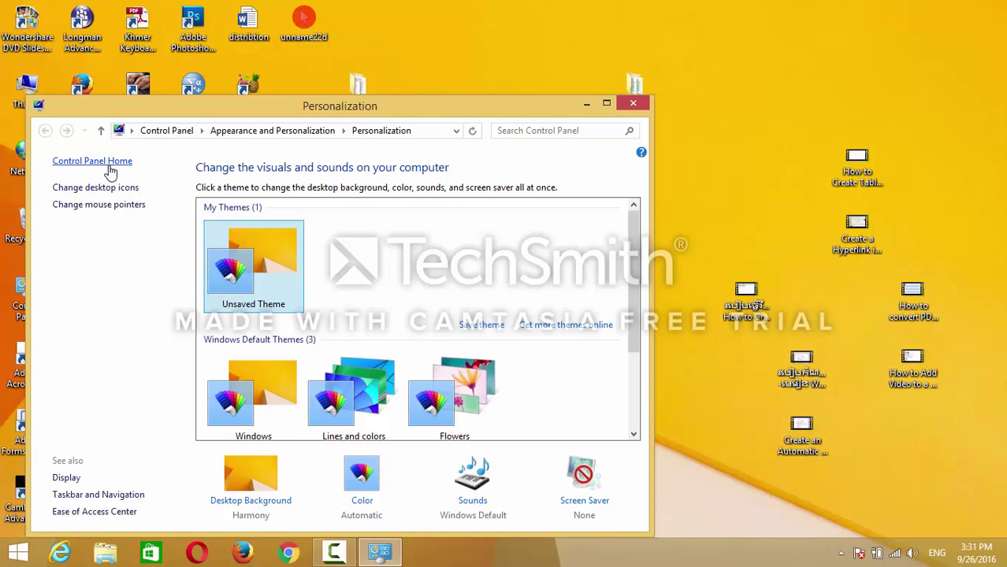
{"action": "left_click", "coordinate": [110, 166]}
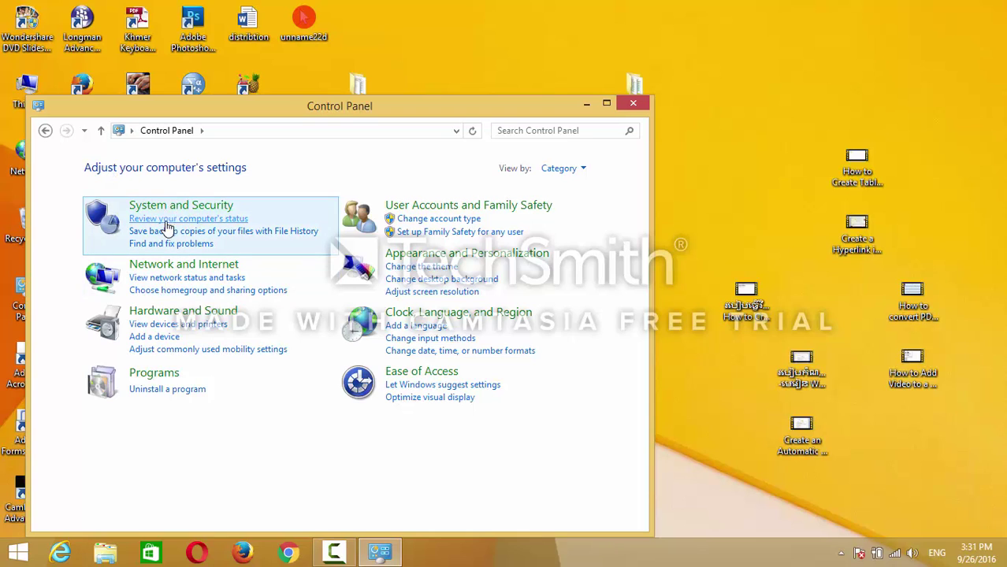
{"action": "left_click", "coordinate": [525, 131]}
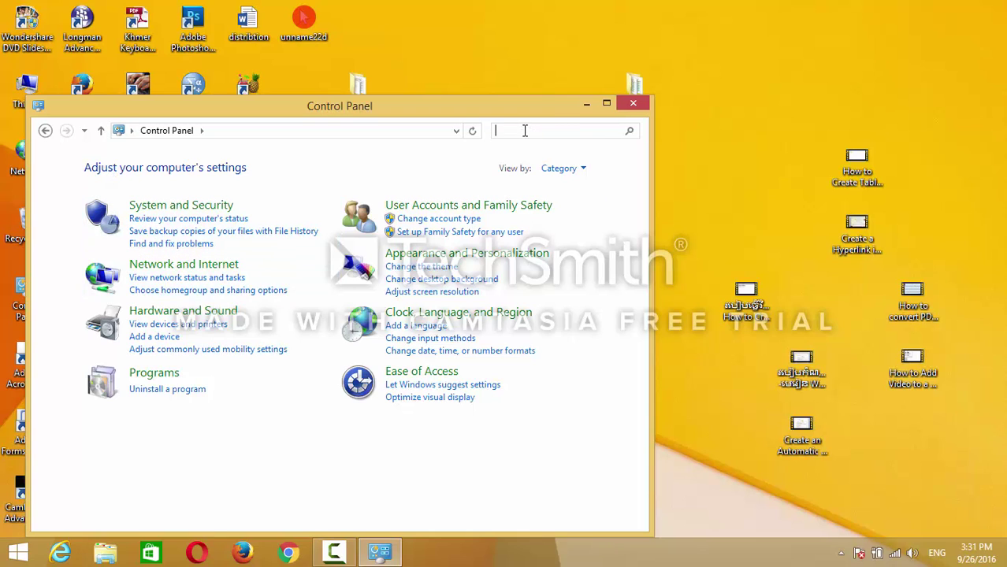
{"action": "type", "text": "m"}
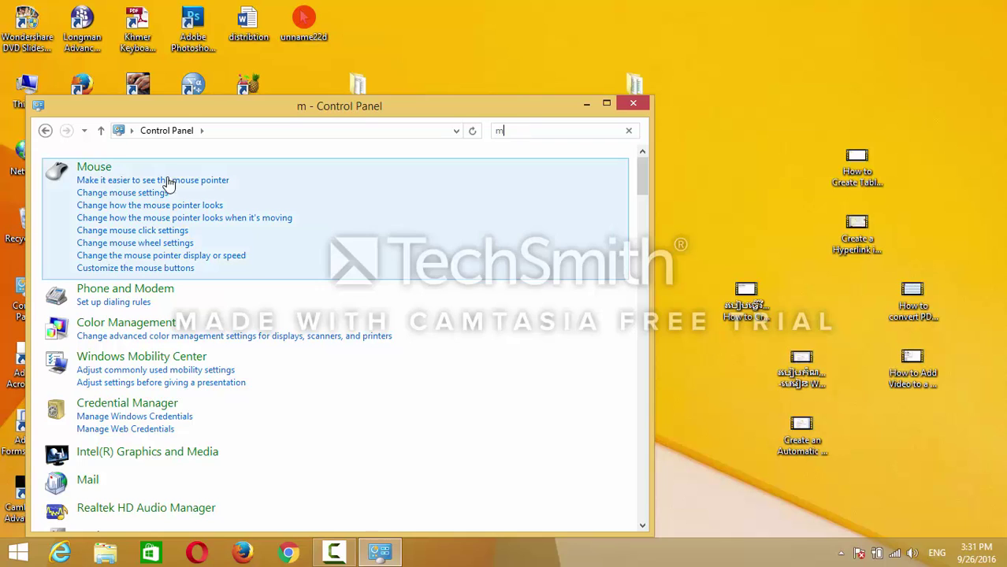
Open Mouse Properties on the Pointers tab showing the Normal Select cursor.
{"action": "left_click", "coordinate": [105, 171]}
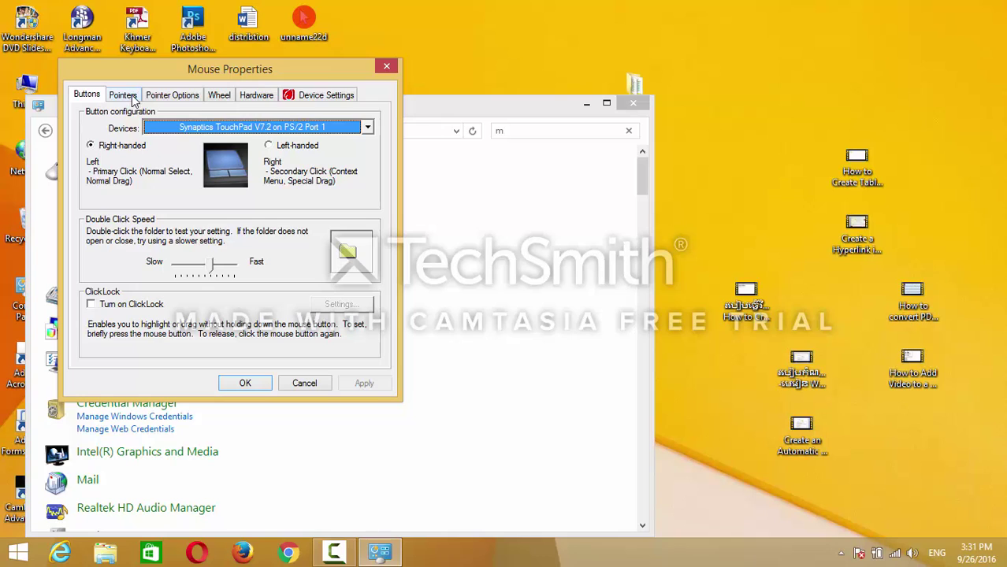
{"action": "left_click", "coordinate": [123, 95]}
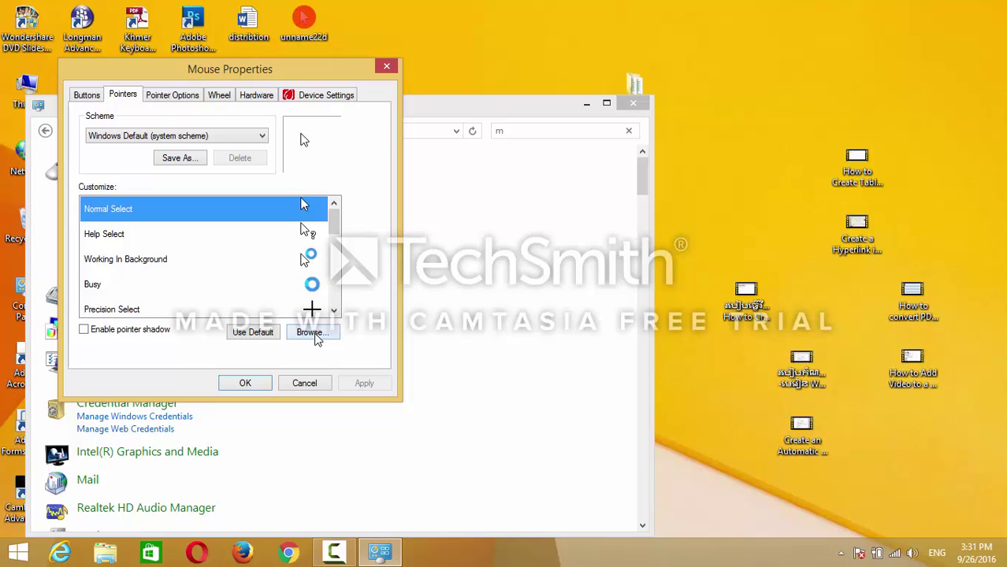
Browse the Desktop and select unname22d.cur to preview its red-circle arrow.
{"action": "left_click", "coordinate": [312, 332]}
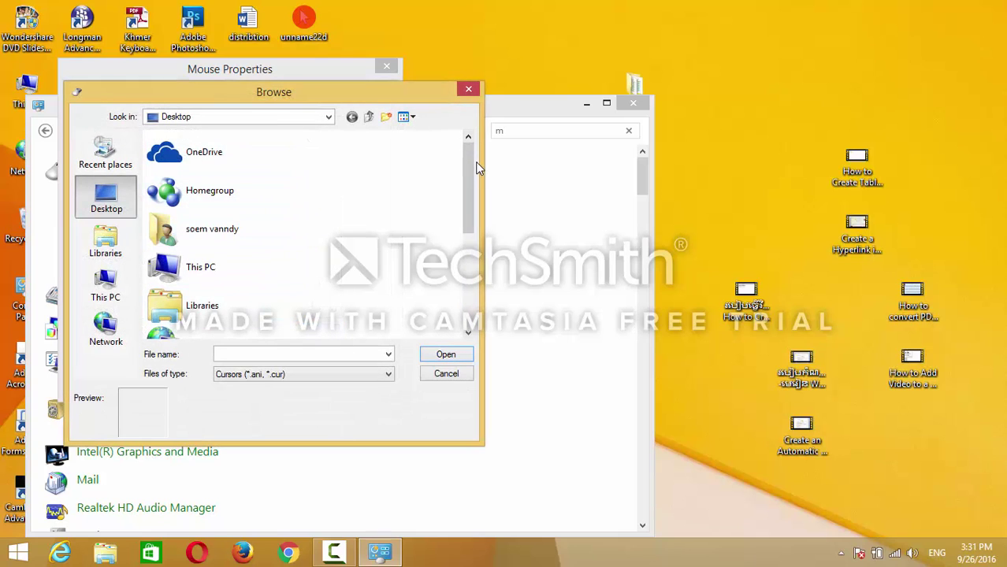
{"action": "mouse_move", "coordinate": [466, 159]}
{"action": "left_mouse_down"}
{"action": "mouse_move", "coordinate": [461, 292]}
{"action": "mouse_move", "coordinate": [462, 149]}
{"action": "left_mouse_up"}
{"action": "left_click_drag", "start_coordinate": [473, 187], "coordinate": [470, 278]}
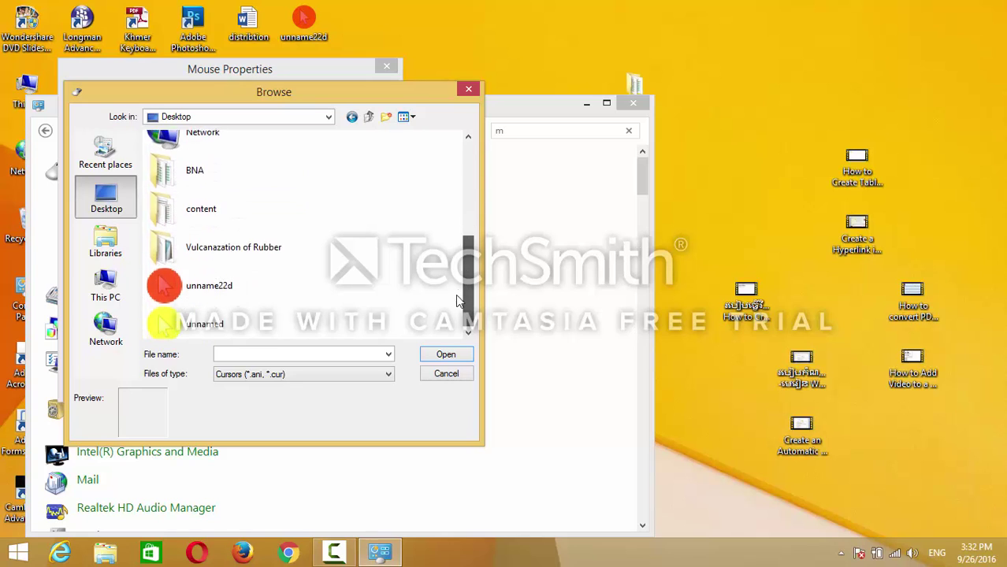
{"action": "mouse_move", "coordinate": [226, 281]}
{"action": "left_click", "coordinate": [182, 287]}
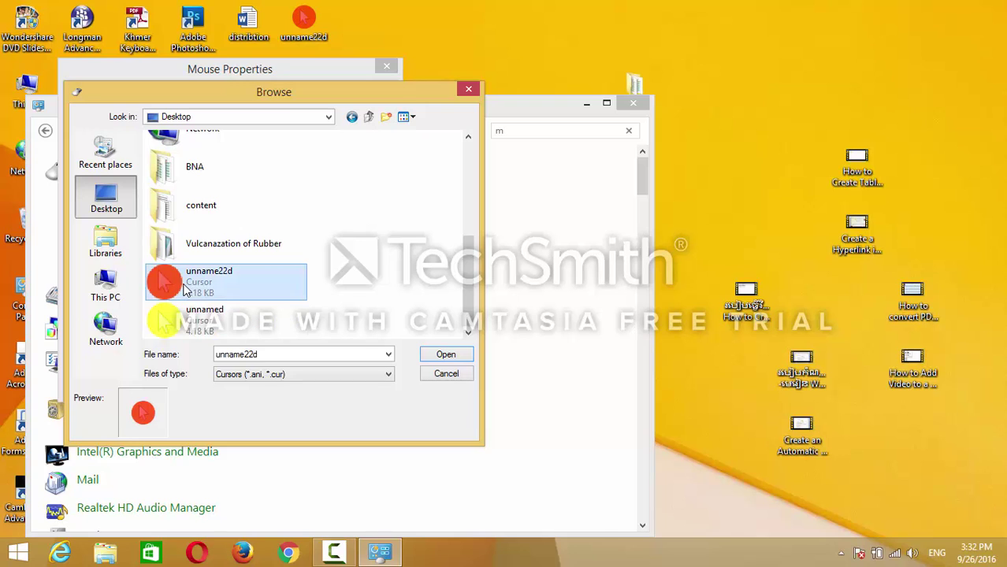
Load unname22d.cur as the Normal Select pointer, apply it and confirm Mouse Properties.
{"action": "left_click", "coordinate": [446, 355]}
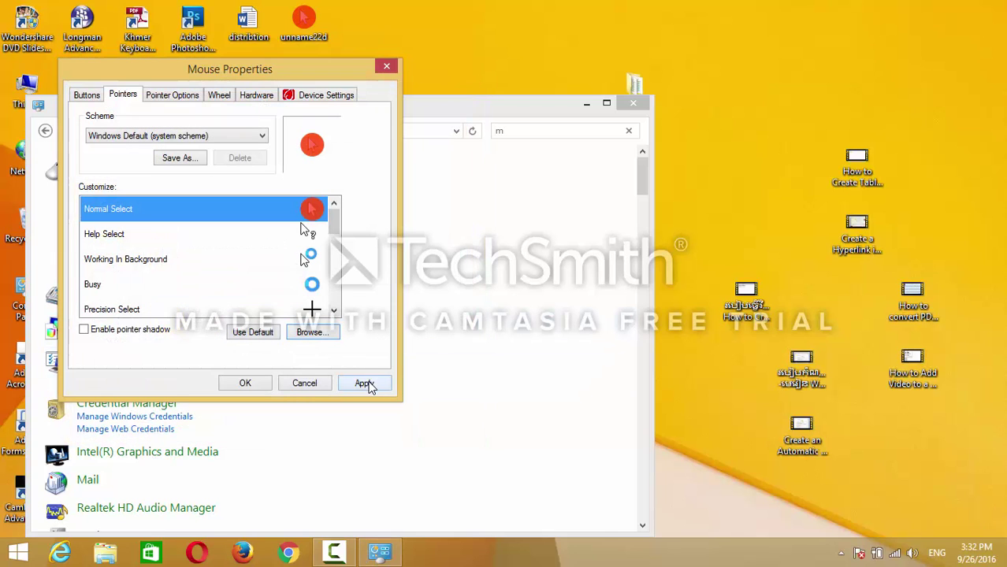
{"action": "left_click", "coordinate": [367, 385]}
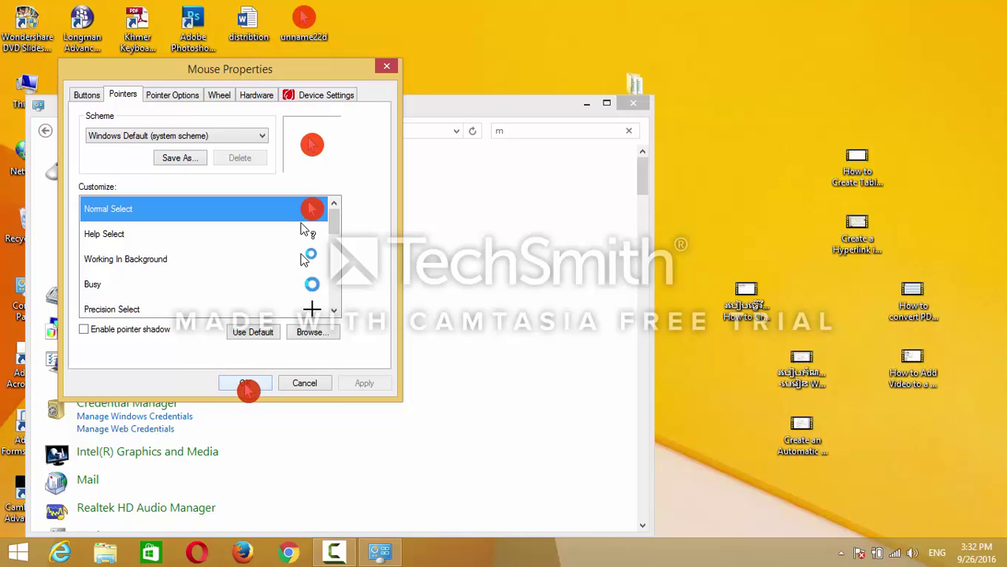
{"action": "left_click", "coordinate": [252, 385]}
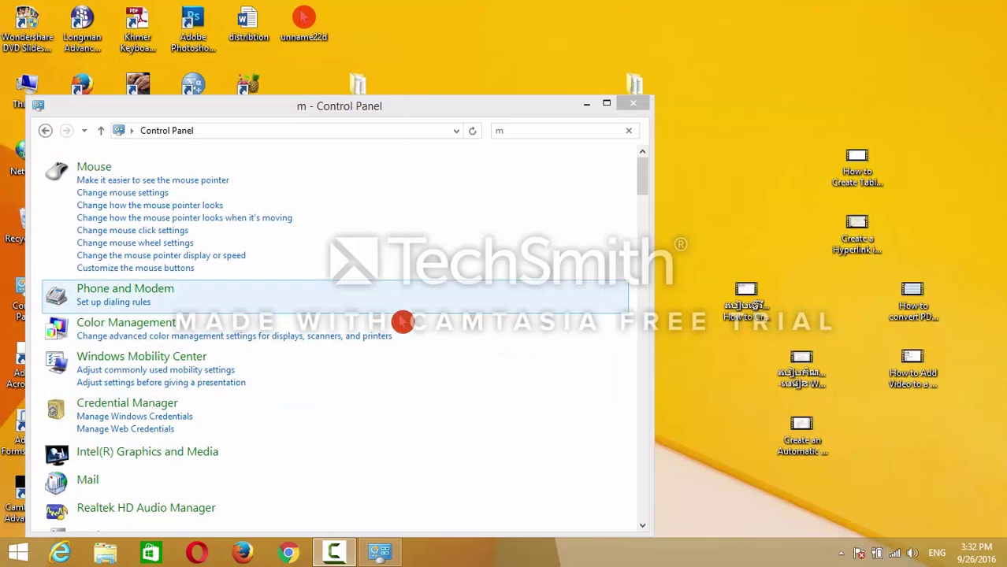
Close the Control Panel window and dismiss a stray folder menu on the desktop.
{"action": "left_click_drag", "start_coordinate": [541, 111], "coordinate": [545, 8]}
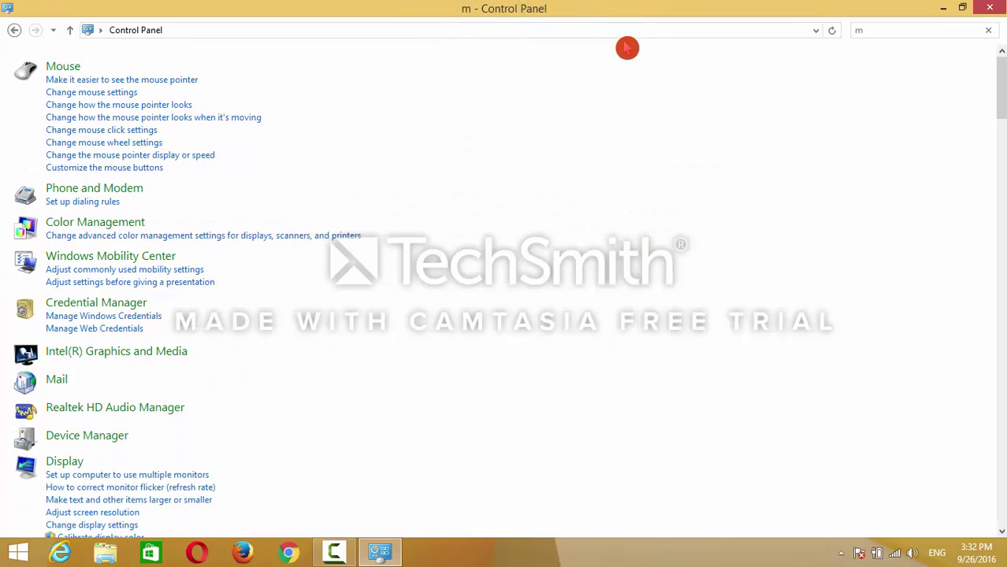
{"action": "left_click", "coordinate": [985, 7]}
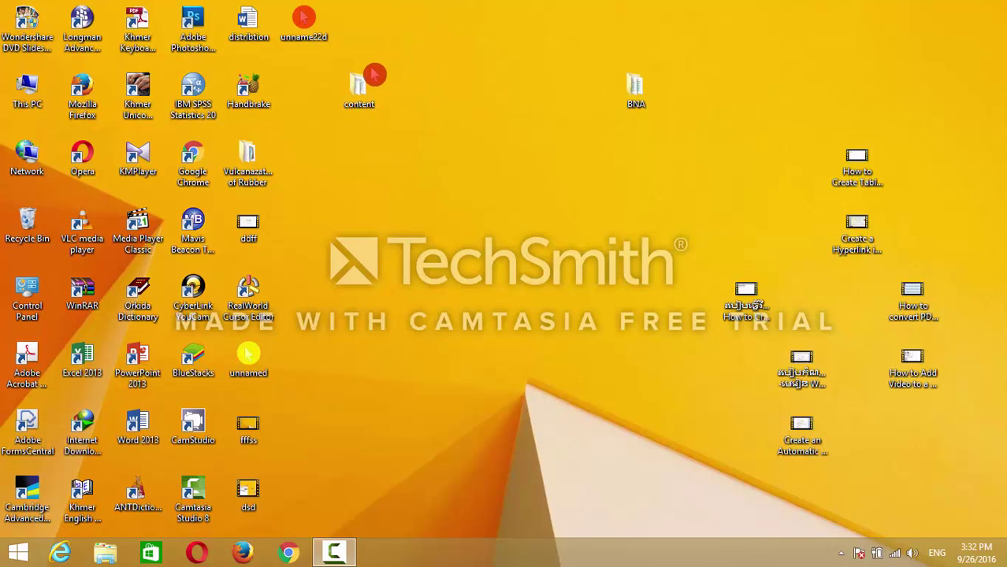
{"action": "right_click", "coordinate": [356, 99]}
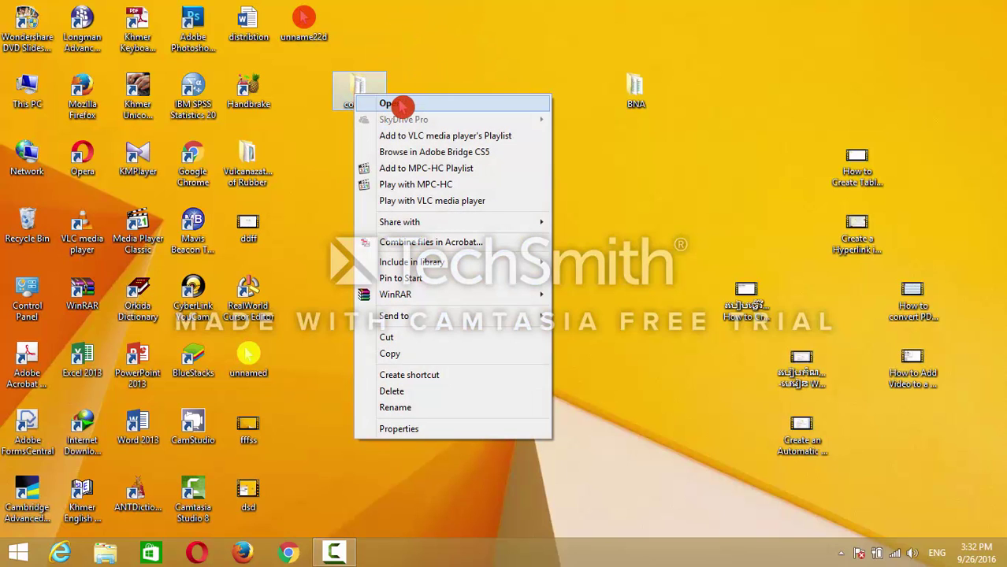
{"action": "left_click", "coordinate": [499, 60]}
Refresh the desktop repeatedly, then bring up the screen recorder to end recording.
{"action": "right_click", "coordinate": [499, 59]}
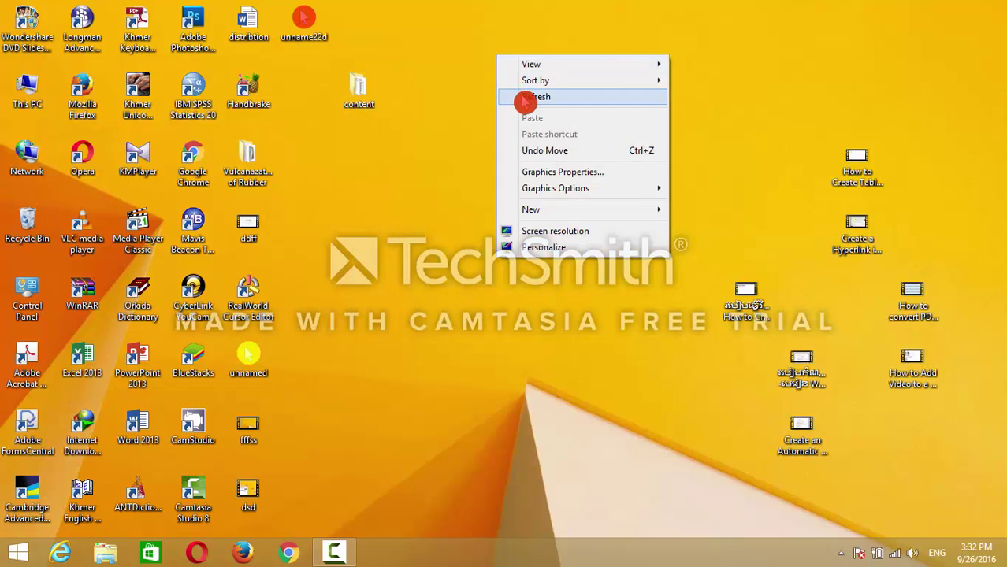
{"action": "left_click", "coordinate": [520, 96]}
{"action": "right_click", "coordinate": [490, 76]}
{"action": "left_click", "coordinate": [520, 112]}
{"action": "right_click", "coordinate": [481, 69]}
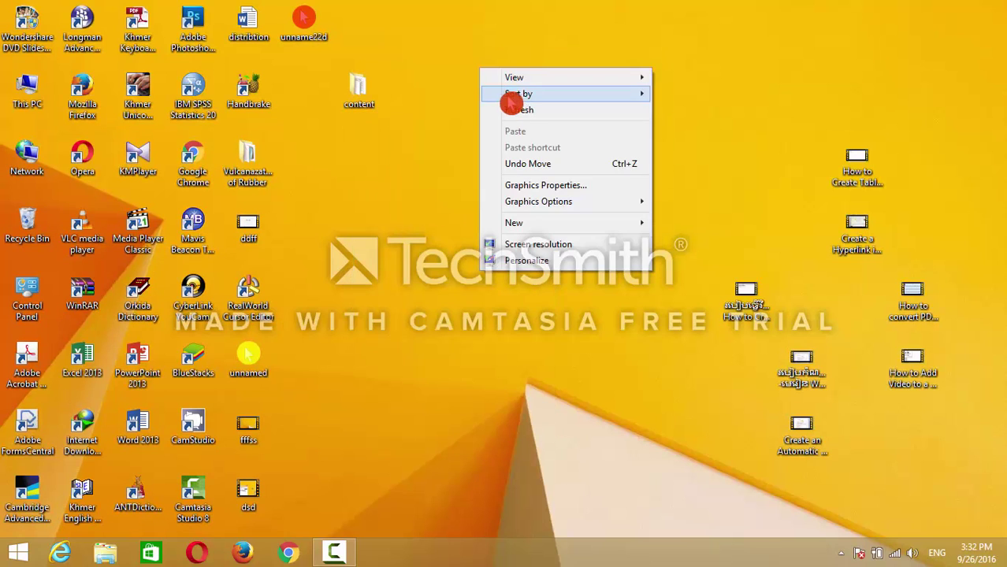
{"action": "left_click", "coordinate": [512, 112]}
{"action": "right_click", "coordinate": [453, 49]}
{"action": "left_click", "coordinate": [505, 97]}
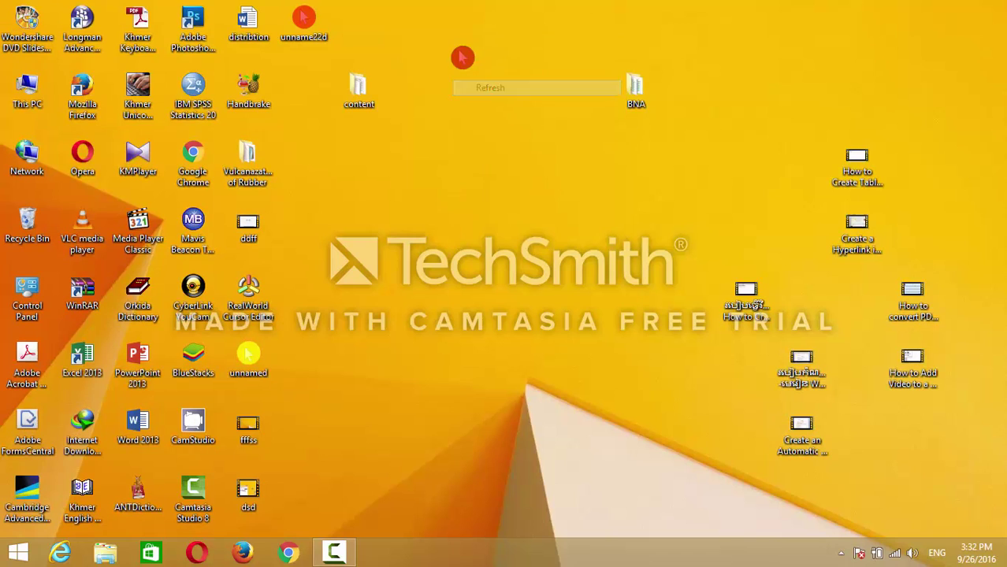
{"action": "right_click", "coordinate": [461, 52]}
{"action": "left_click", "coordinate": [490, 94]}
{"action": "right_click", "coordinate": [461, 69]}
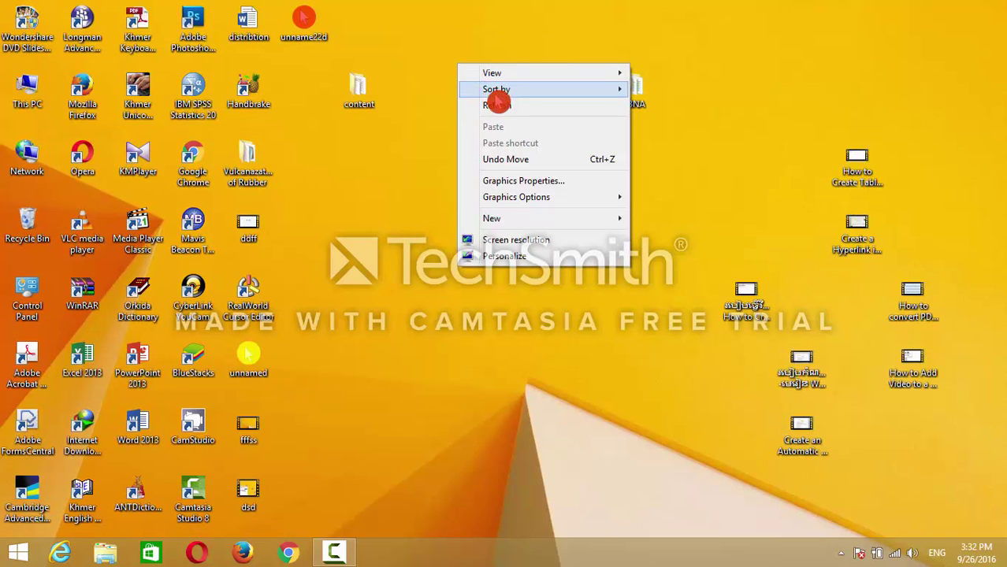
{"action": "left_click", "coordinate": [503, 109]}
{"action": "right_click", "coordinate": [446, 66]}
{"action": "left_click", "coordinate": [502, 107]}
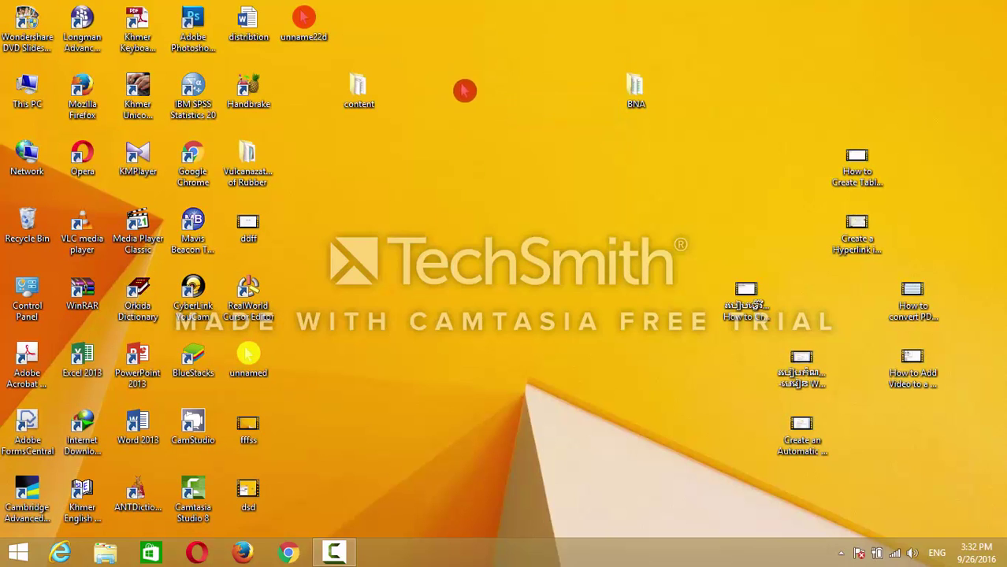
{"action": "right_click", "coordinate": [469, 72]}
{"action": "left_click", "coordinate": [495, 116]}
{"action": "right_click", "coordinate": [433, 59]}
{"action": "left_click", "coordinate": [481, 94]}
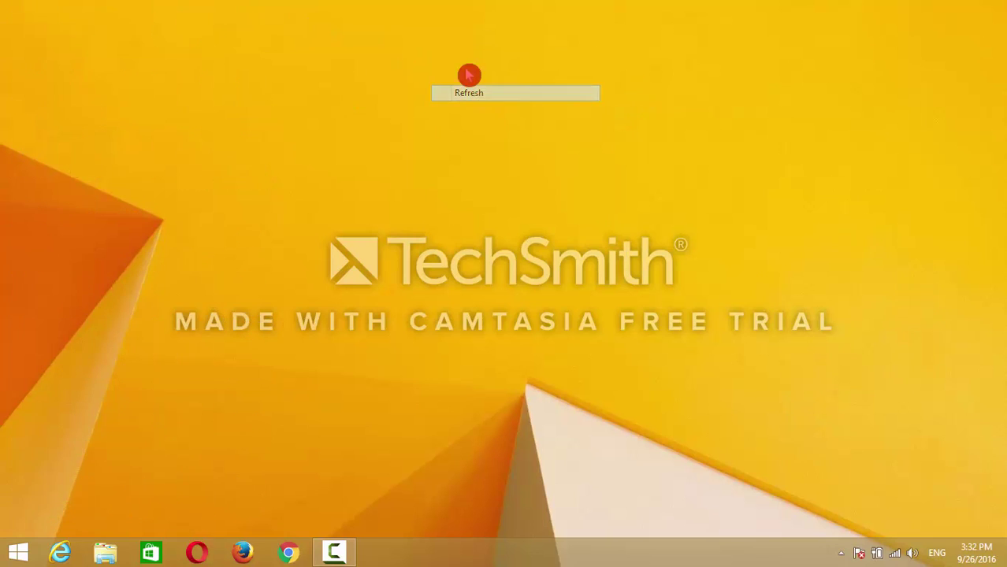
{"action": "right_click", "coordinate": [450, 63]}
{"action": "left_click", "coordinate": [483, 93]}
{"action": "right_click", "coordinate": [468, 73]}
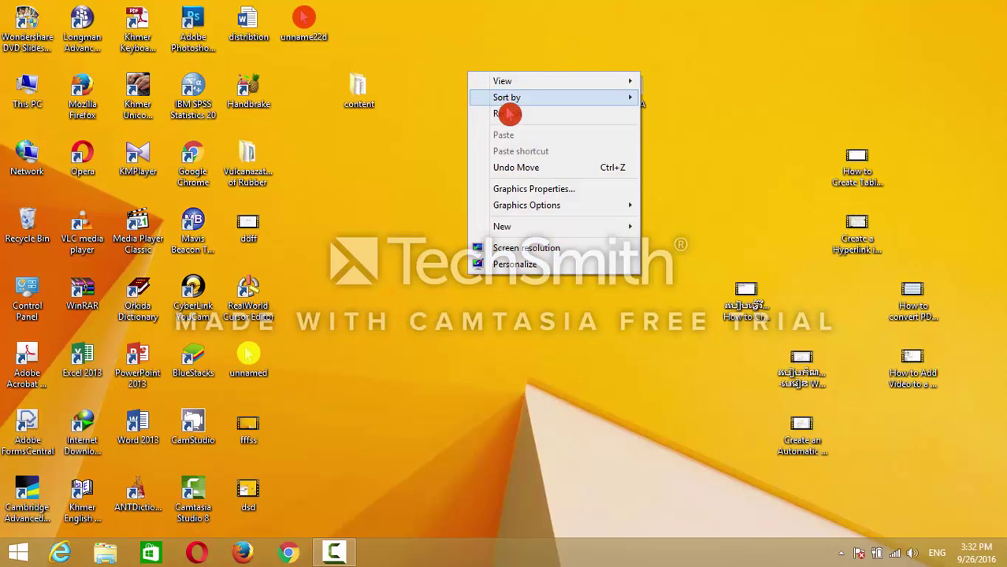
{"action": "left_click", "coordinate": [509, 112]}
{"action": "right_click", "coordinate": [454, 72]}
{"action": "left_click", "coordinate": [488, 99]}
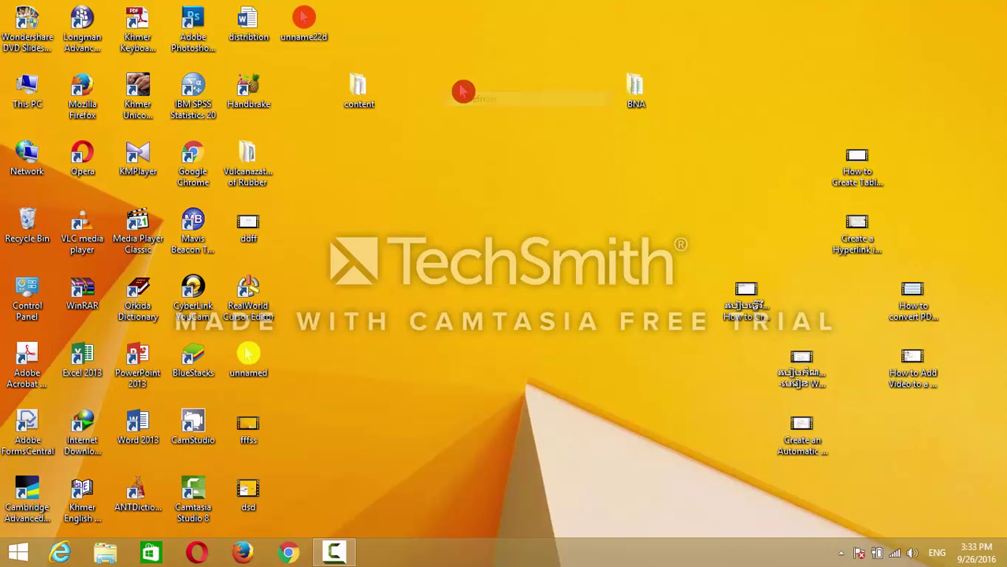
{"action": "right_click", "coordinate": [461, 85]}
{"action": "left_click", "coordinate": [499, 123]}
{"action": "right_click", "coordinate": [435, 67]}
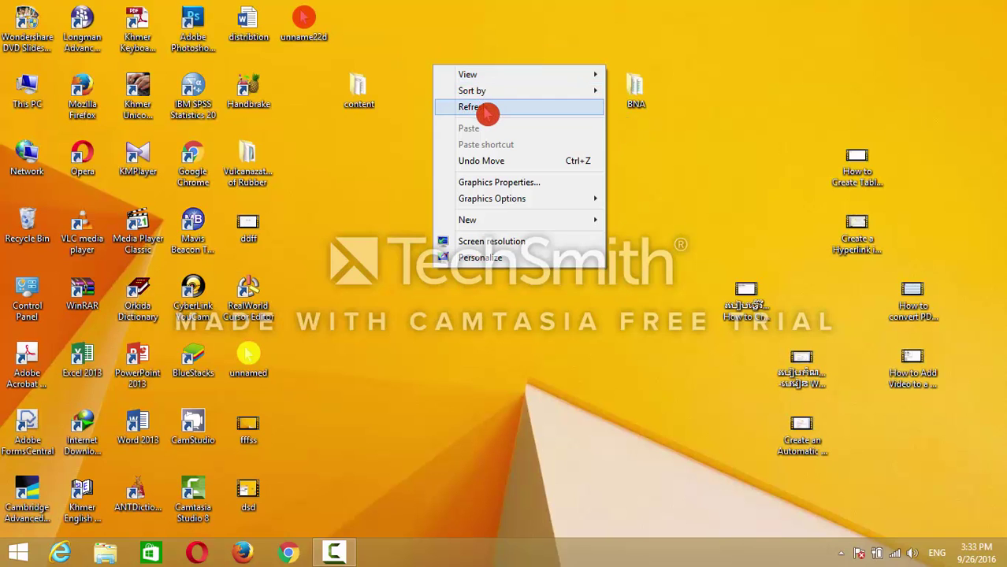
{"action": "left_click", "coordinate": [482, 104]}
{"action": "right_click", "coordinate": [444, 69]}
{"action": "left_click", "coordinate": [485, 110]}
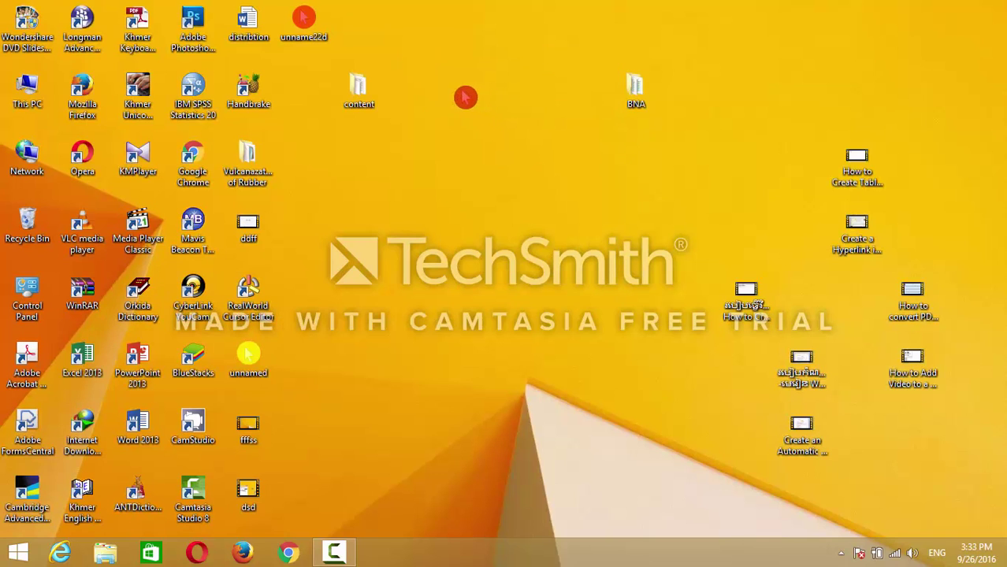
{"action": "right_click", "coordinate": [460, 89]}
{"action": "left_click", "coordinate": [512, 128]}
{"action": "right_click", "coordinate": [461, 89]}
{"action": "left_click", "coordinate": [499, 130]}
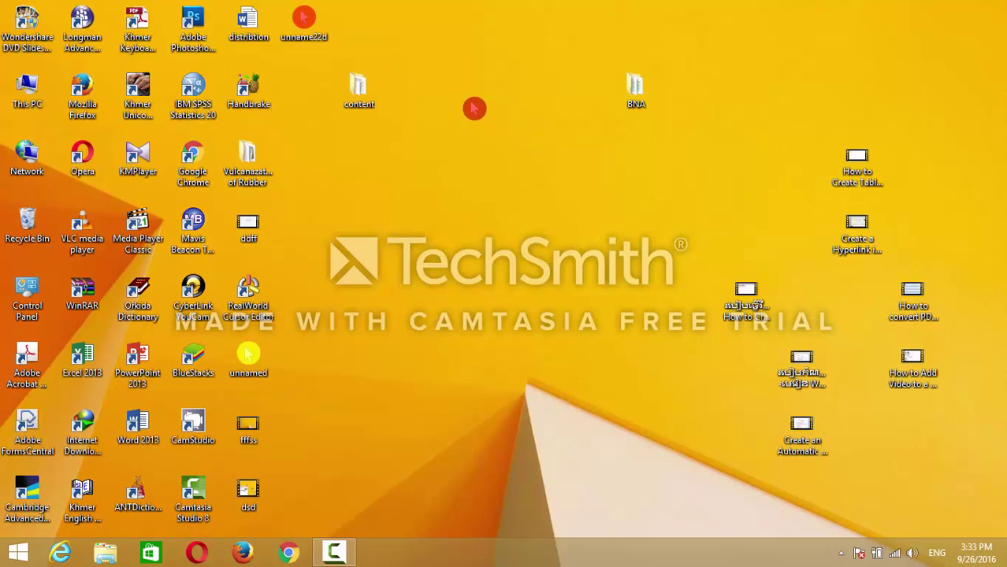
{"action": "right_click", "coordinate": [452, 101]}
{"action": "left_click", "coordinate": [499, 141]}
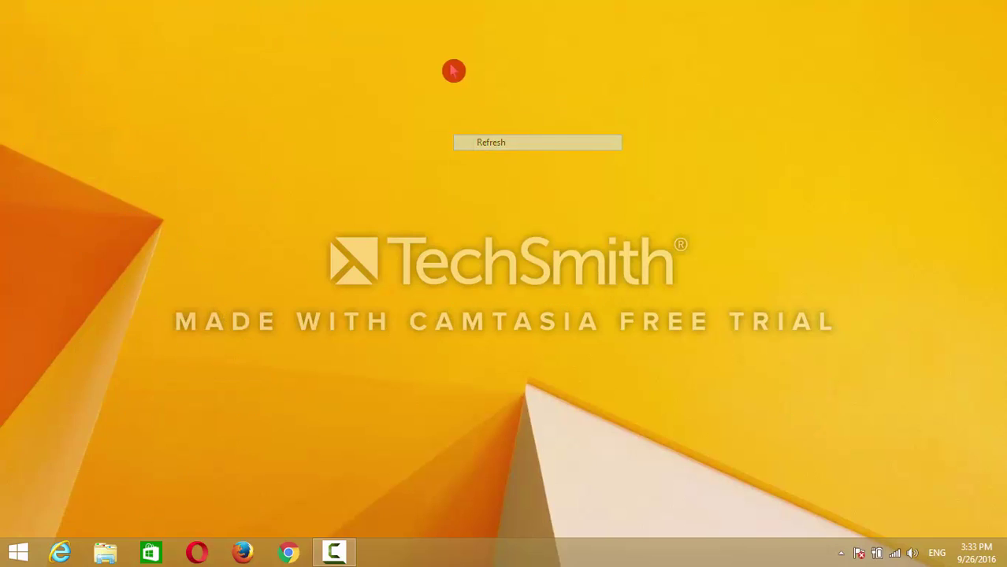
{"action": "right_click", "coordinate": [449, 64]}
{"action": "left_click", "coordinate": [486, 105]}
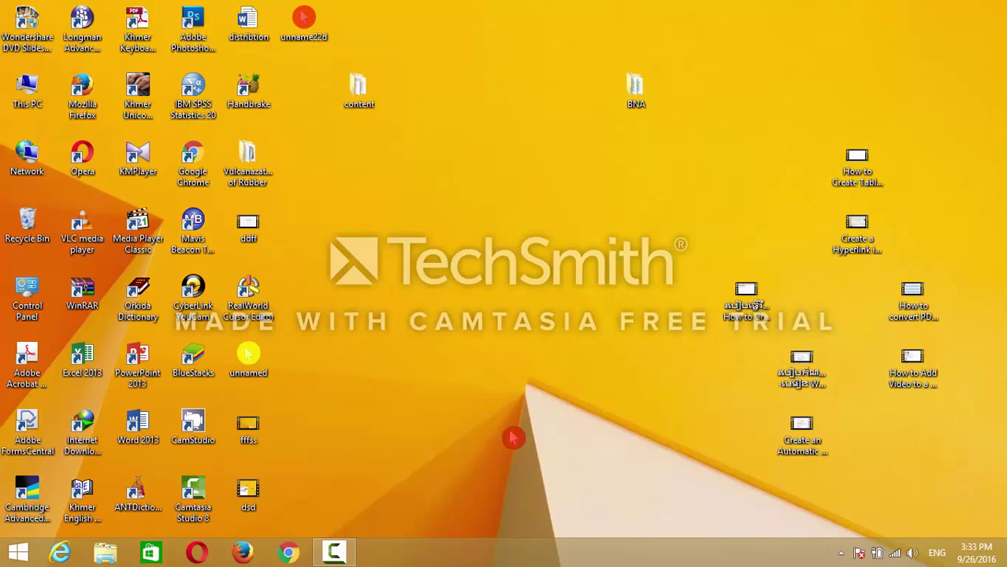
{"action": "left_click", "coordinate": [337, 552]}
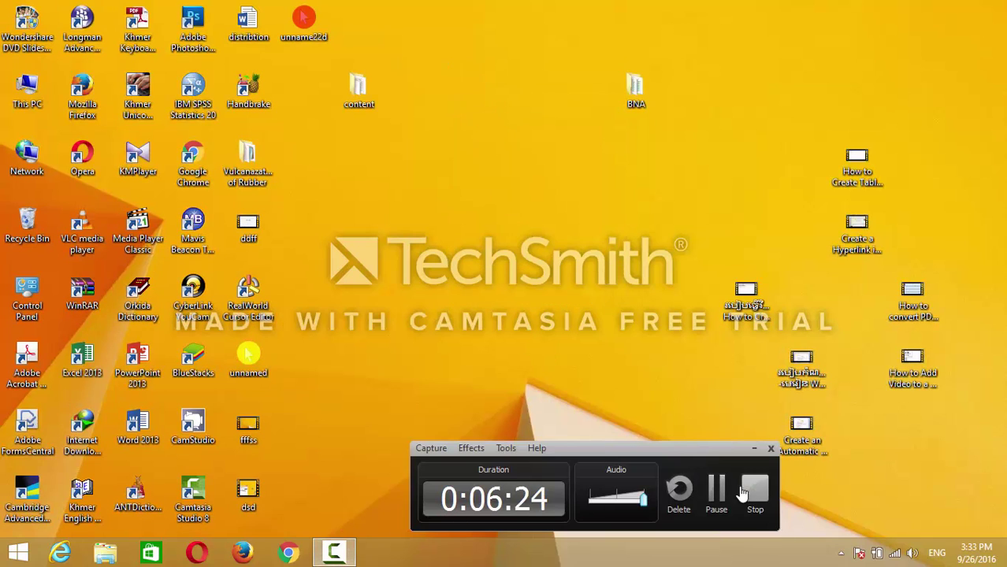